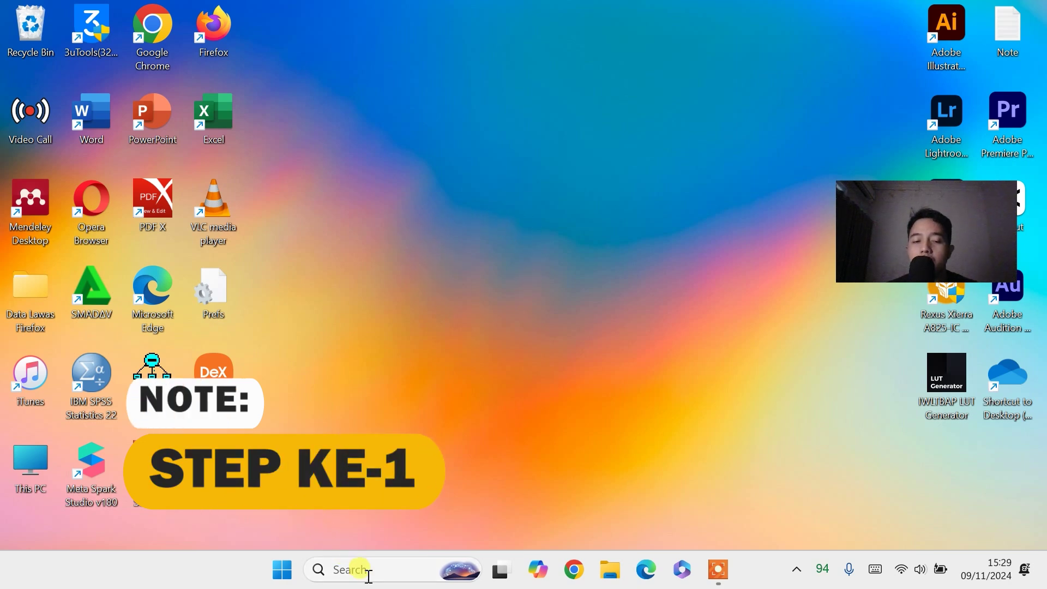
Open the system Sound settings and select the Realtek(R) Audio Speaker as the device for playing sound.
{"action": "left_click", "coordinate": [387, 570]}
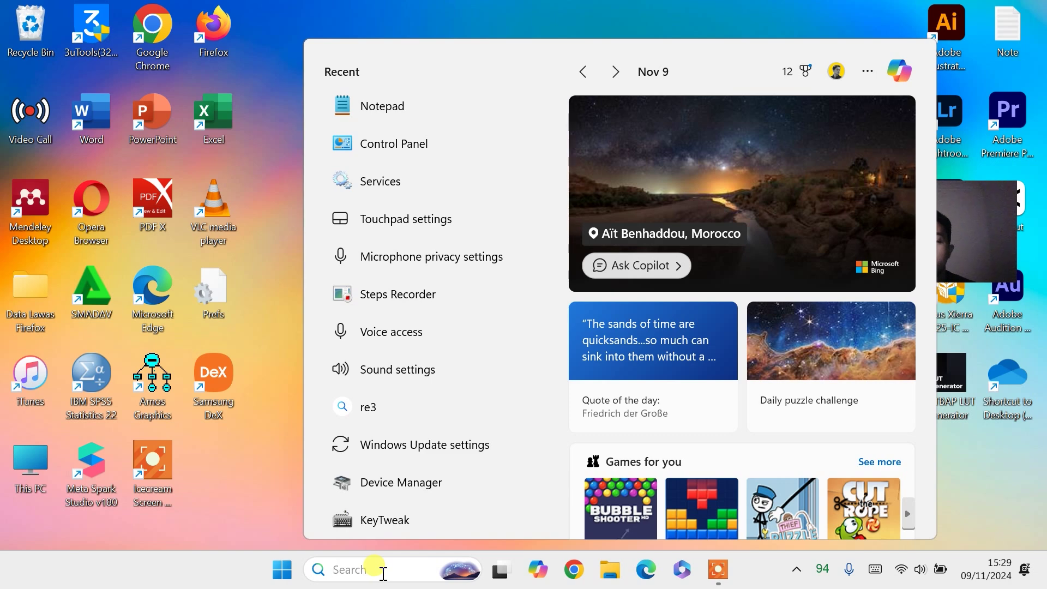
{"action": "type", "text": "sou"}
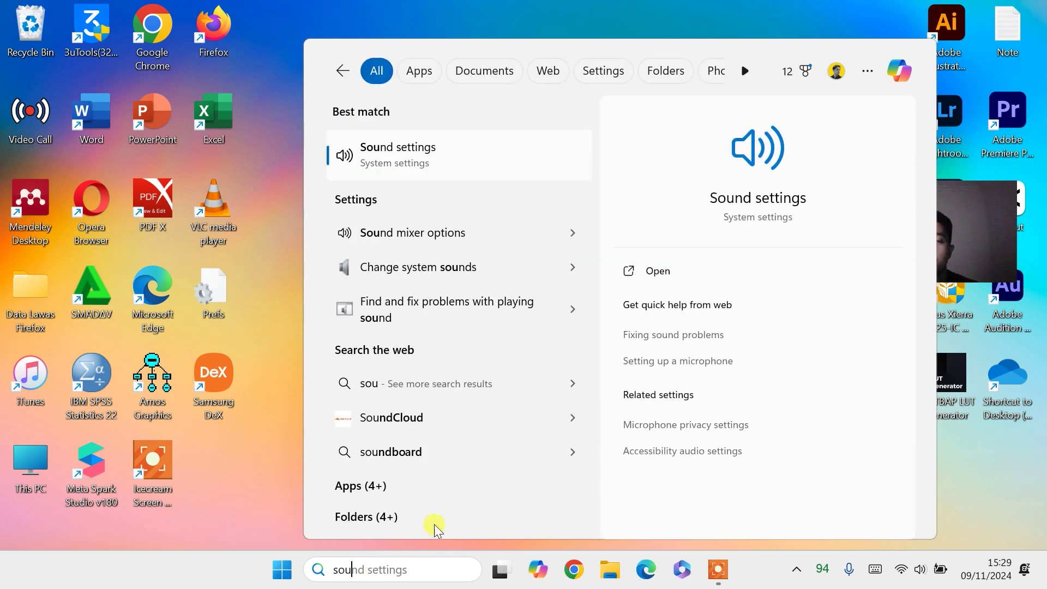
{"action": "left_click", "coordinate": [498, 143]}
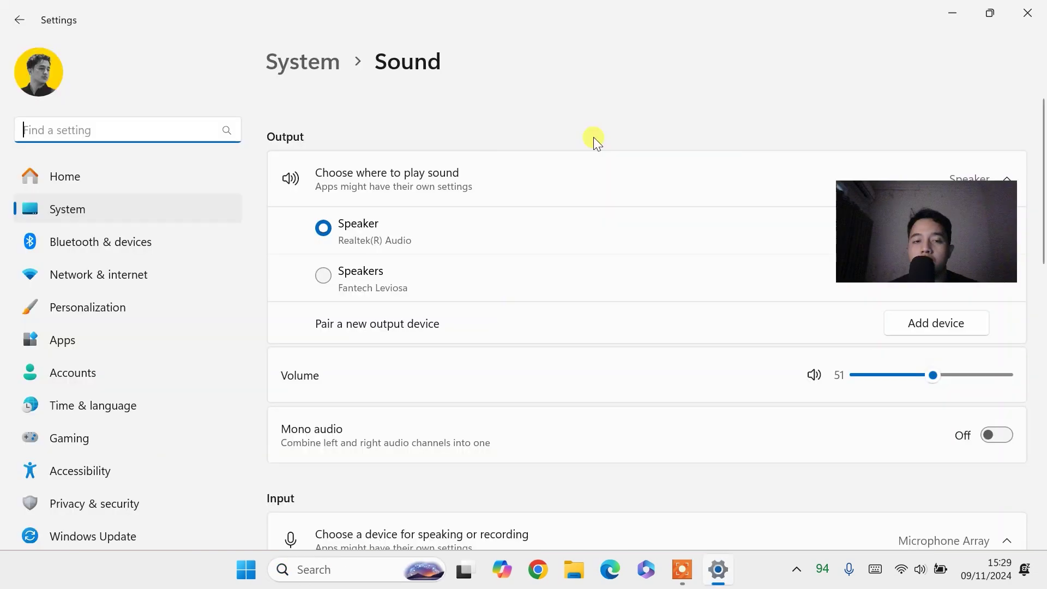
{"action": "left_click_drag", "start_coordinate": [923, 236], "coordinate": [945, 388]}
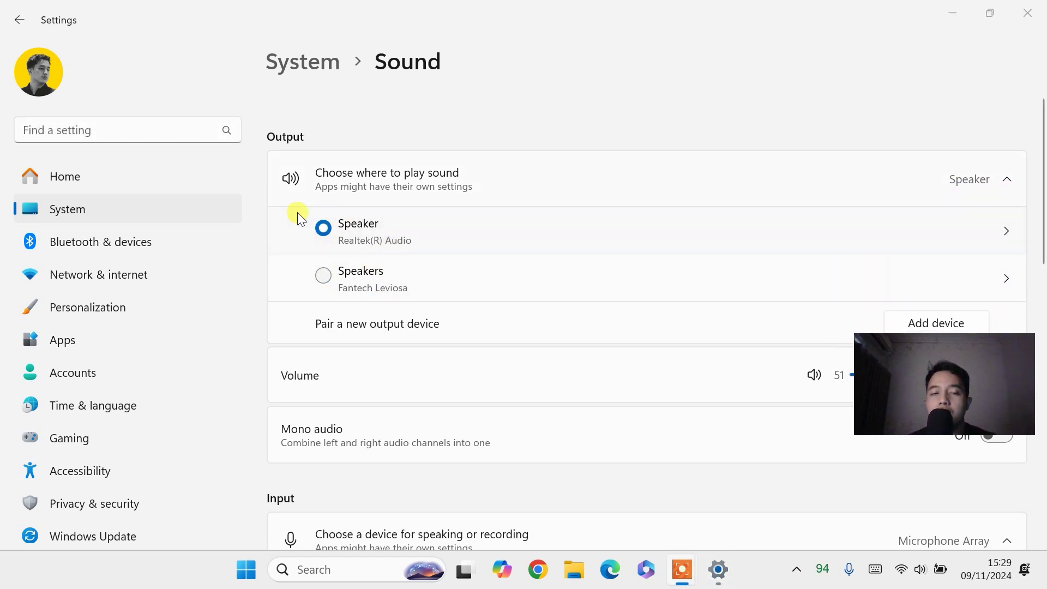
{"action": "left_click", "coordinate": [381, 234]}
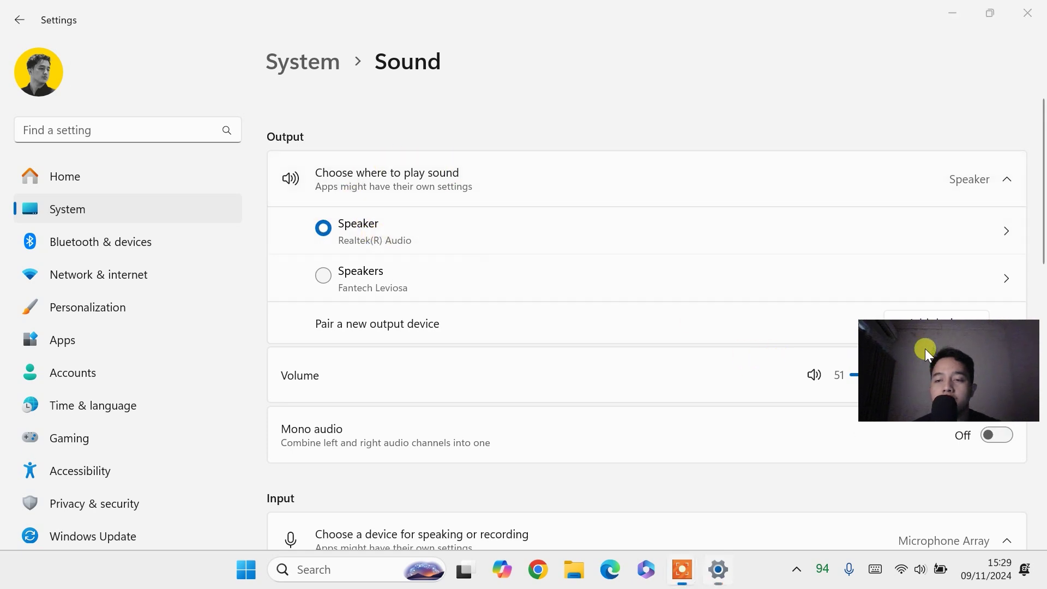
{"action": "left_click_drag", "start_coordinate": [925, 349], "coordinate": [898, 168]}
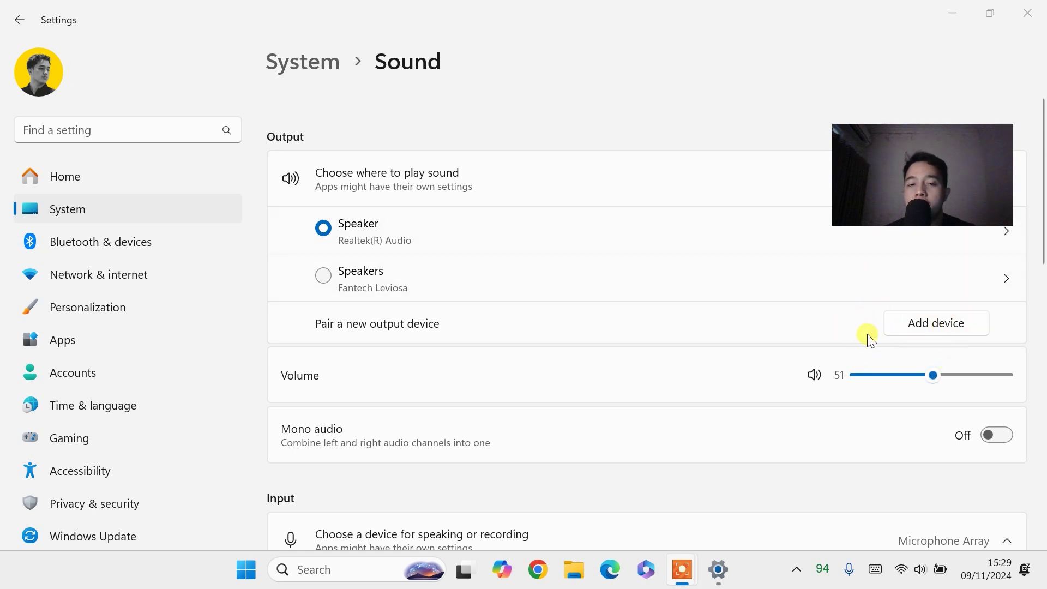
Look at the device types offered for pairing a new output device and check the Realtek(R) Audio Speaker entry.
{"action": "left_click", "coordinate": [937, 326]}
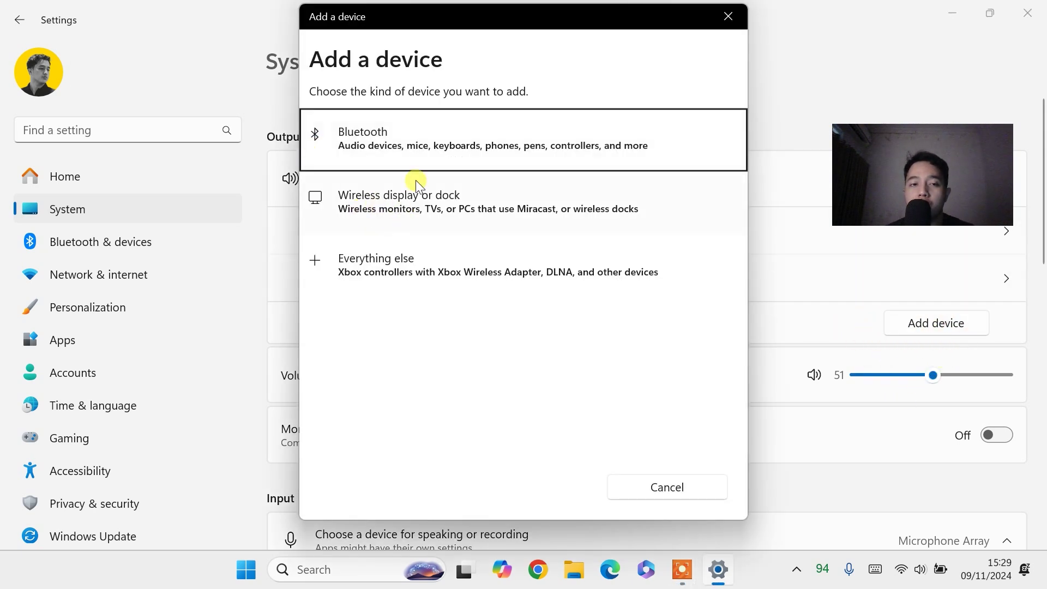
{"action": "left_click", "coordinate": [729, 12]}
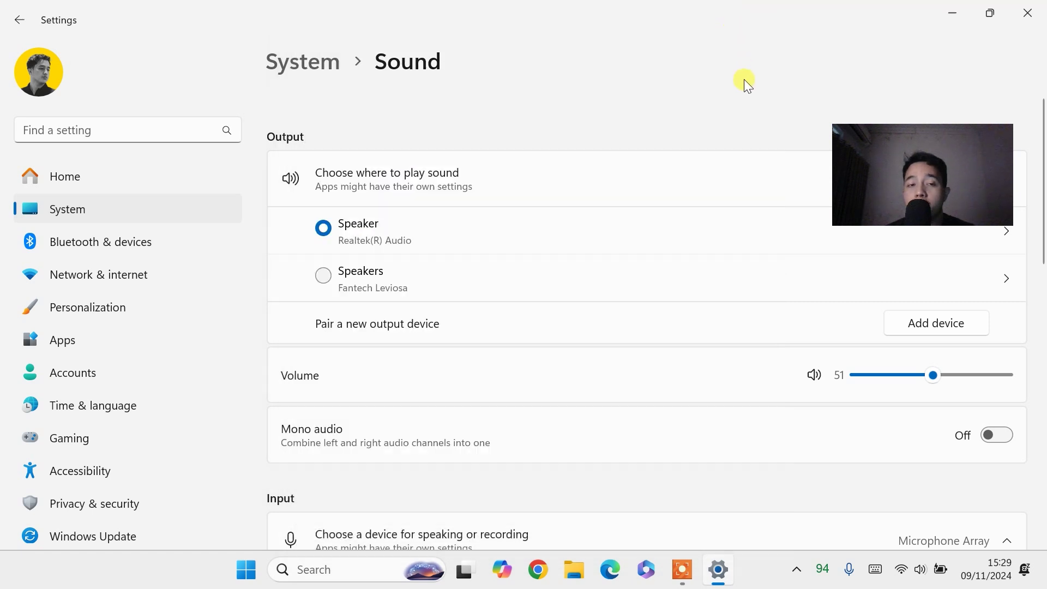
{"action": "left_click", "coordinate": [414, 238]}
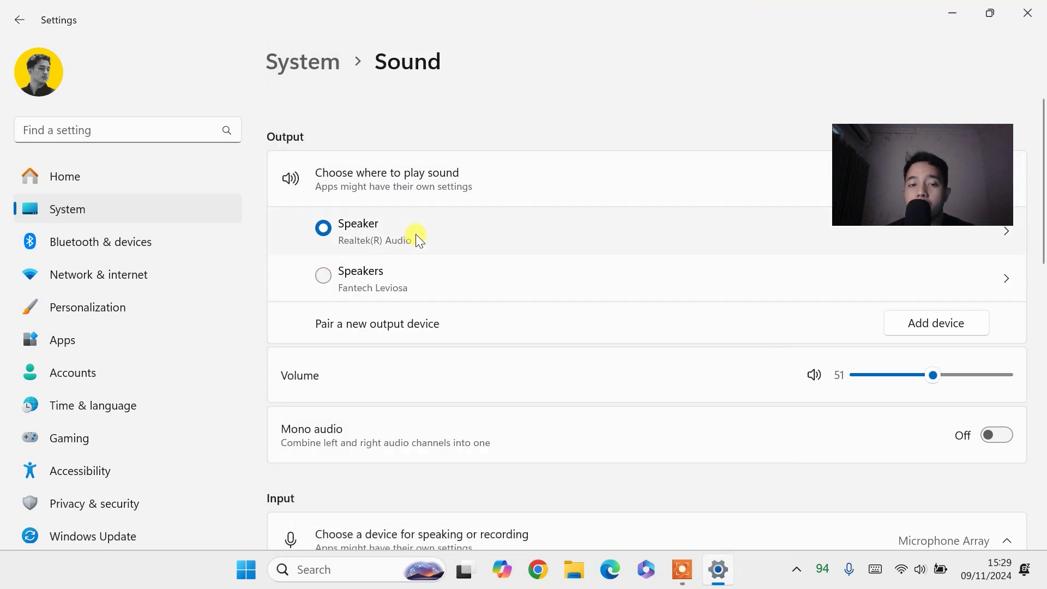
{"action": "left_click", "coordinate": [20, 19]}
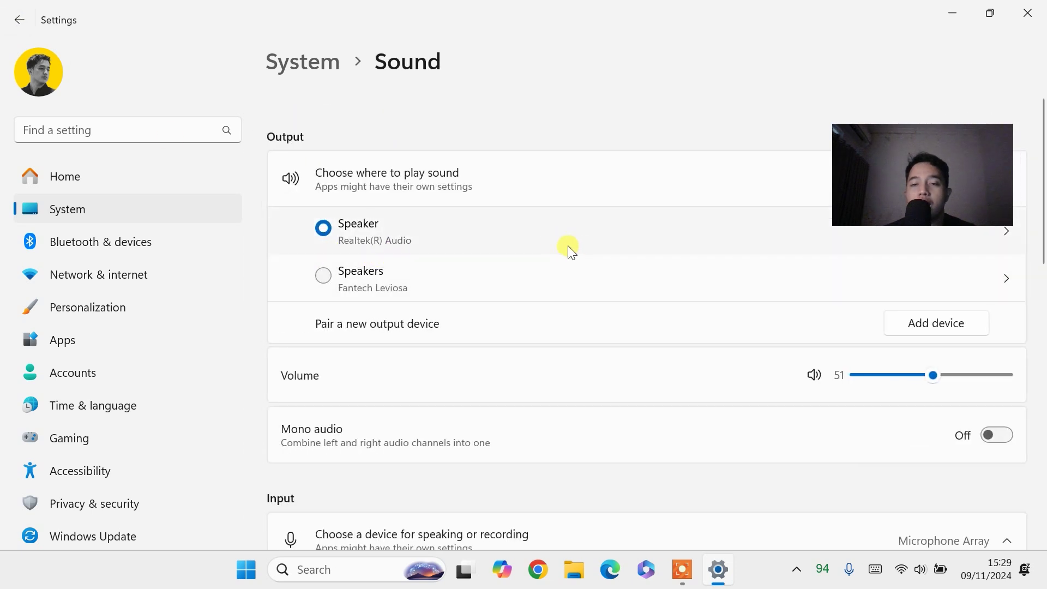
Run the output device troubleshooter on the default Realtek(R) Audio Speaker, cancel it at the audio enhancements question and close Settings.
{"action": "scroll", "coordinate": [598, 264], "scroll_direction": "down", "scroll_amount": 4}
{"action": "scroll", "coordinate": [600, 275], "scroll_direction": "down", "scroll_amount": 5}
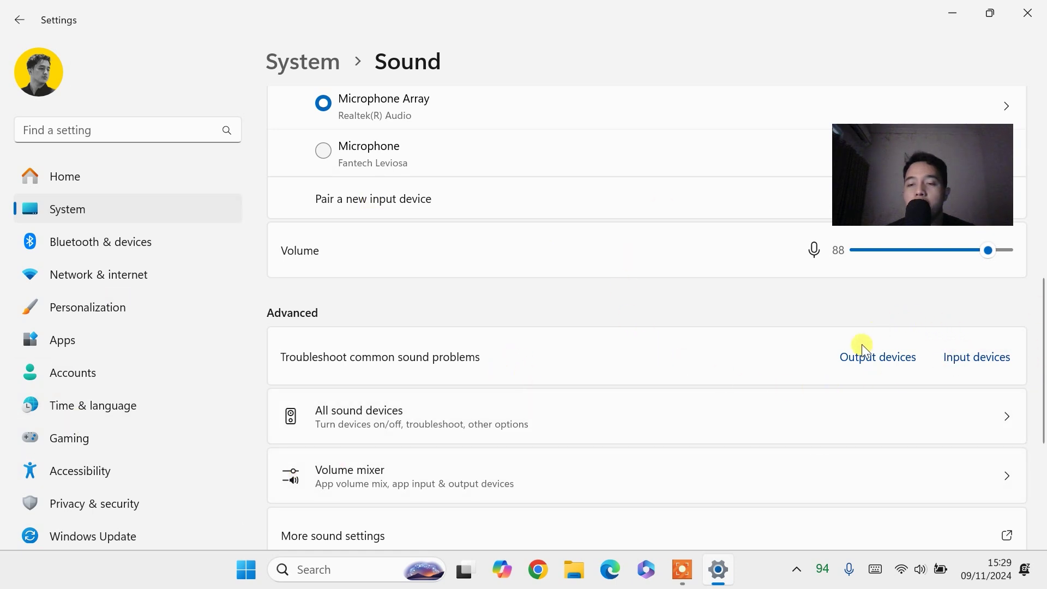
{"action": "left_click", "coordinate": [861, 369]}
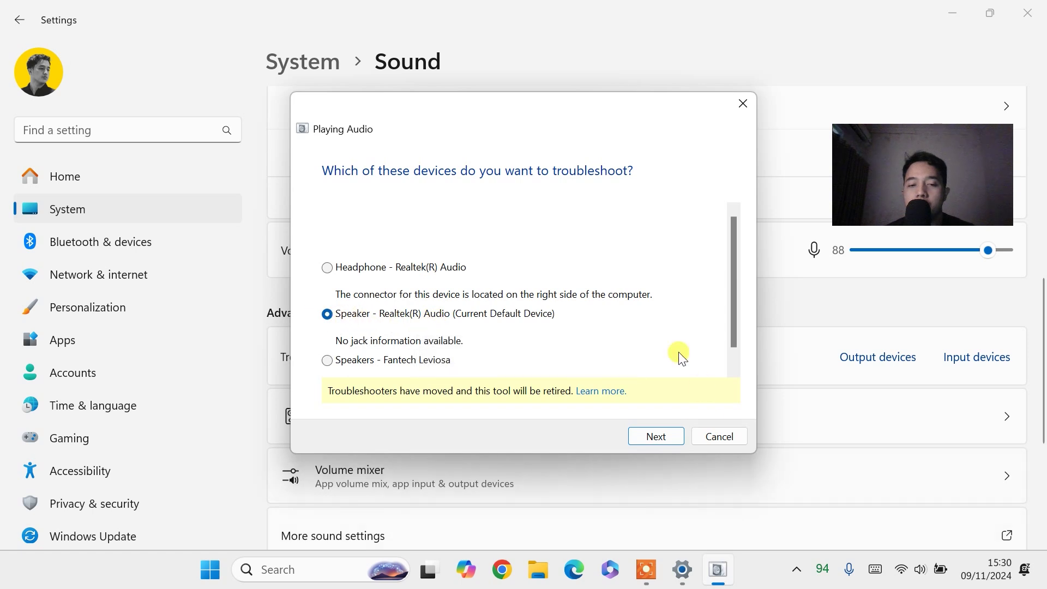
{"action": "left_click", "coordinate": [659, 435]}
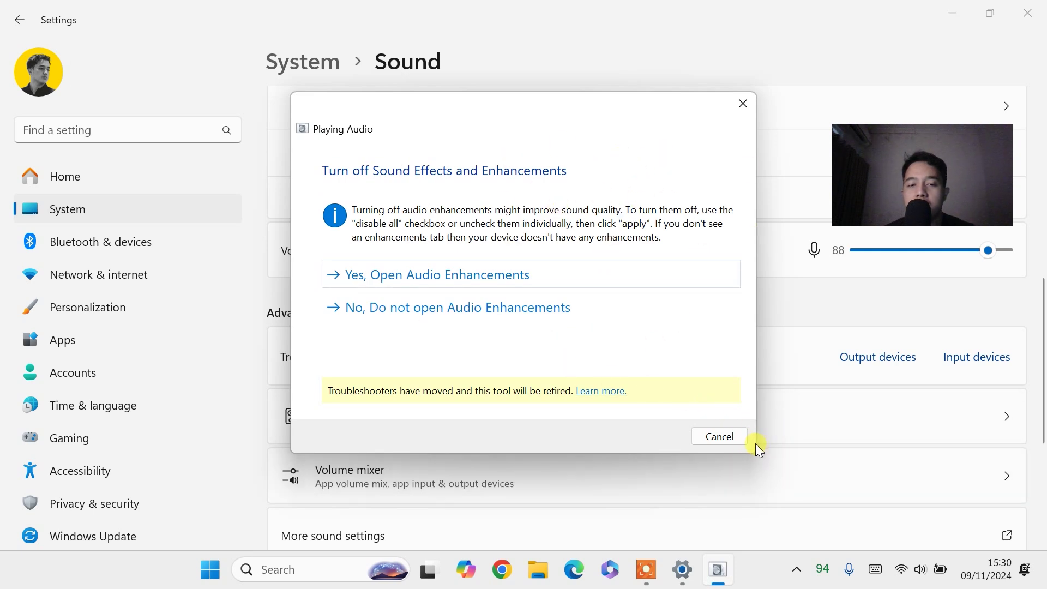
{"action": "left_click", "coordinate": [735, 440]}
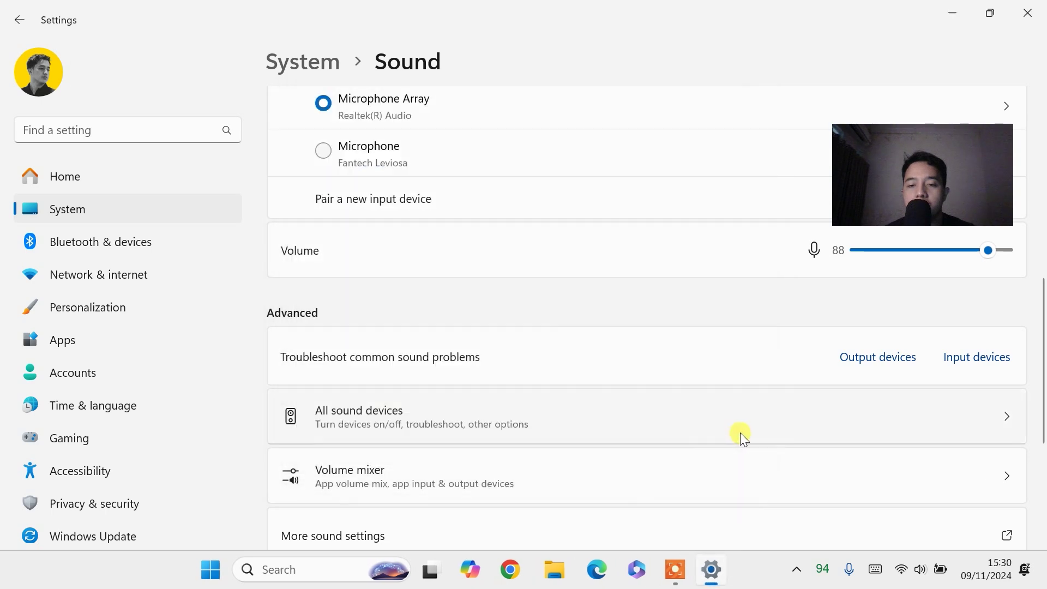
{"action": "left_click", "coordinate": [1028, 12]}
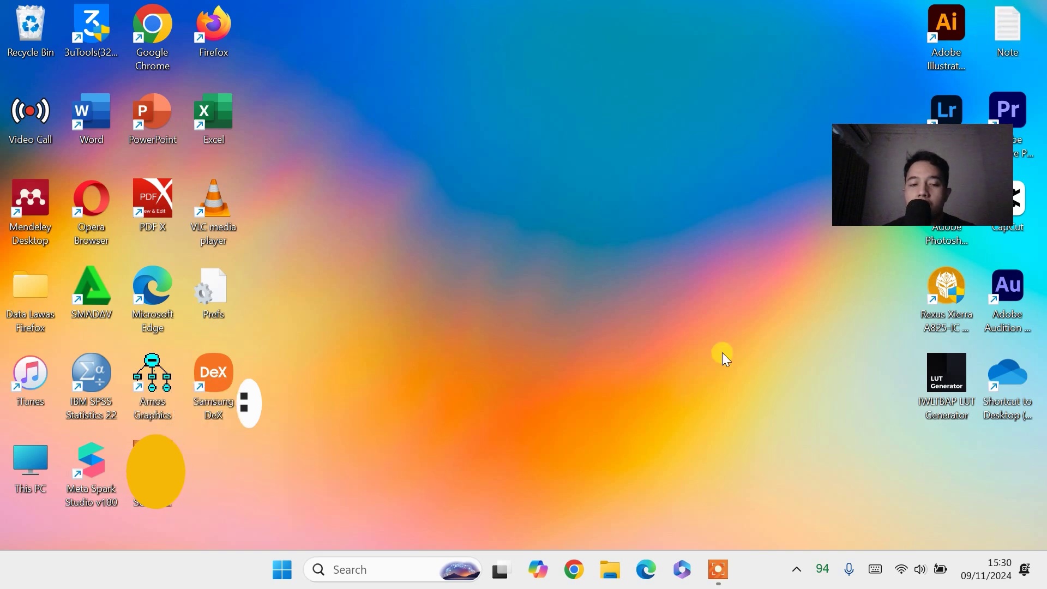
Open the Control Panel in Category view and open the Sound dialog under Hardware and Sound.
{"action": "left_click", "coordinate": [369, 566]}
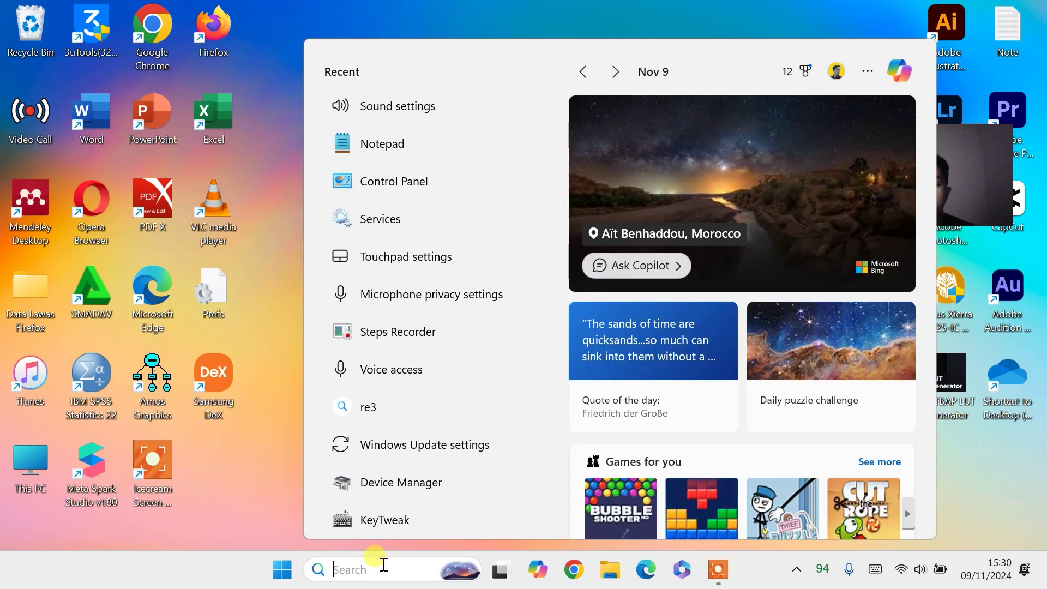
{"action": "type", "text": "cont"}
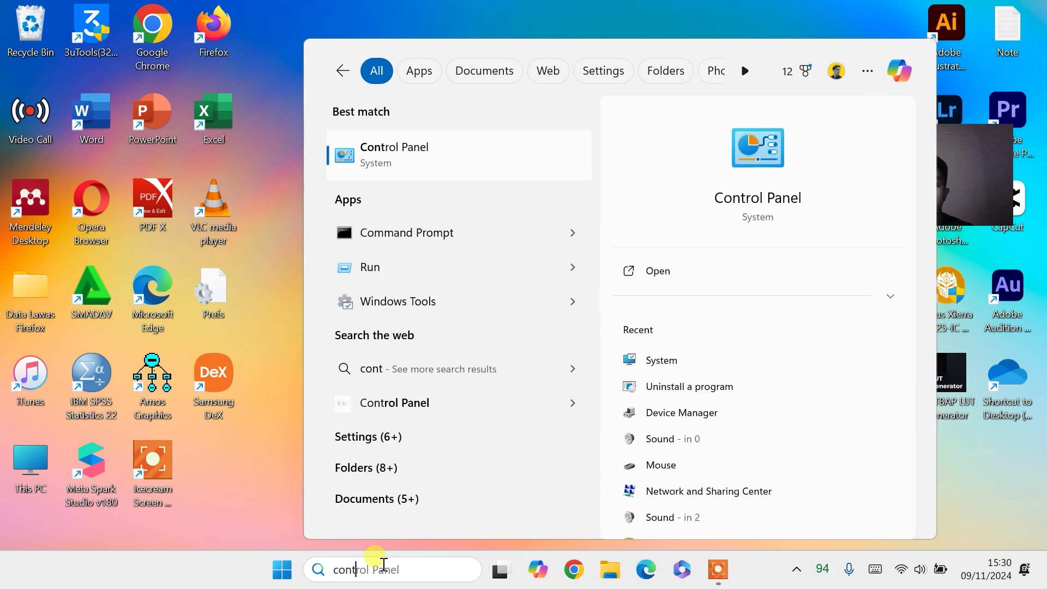
{"action": "left_click", "coordinate": [421, 157]}
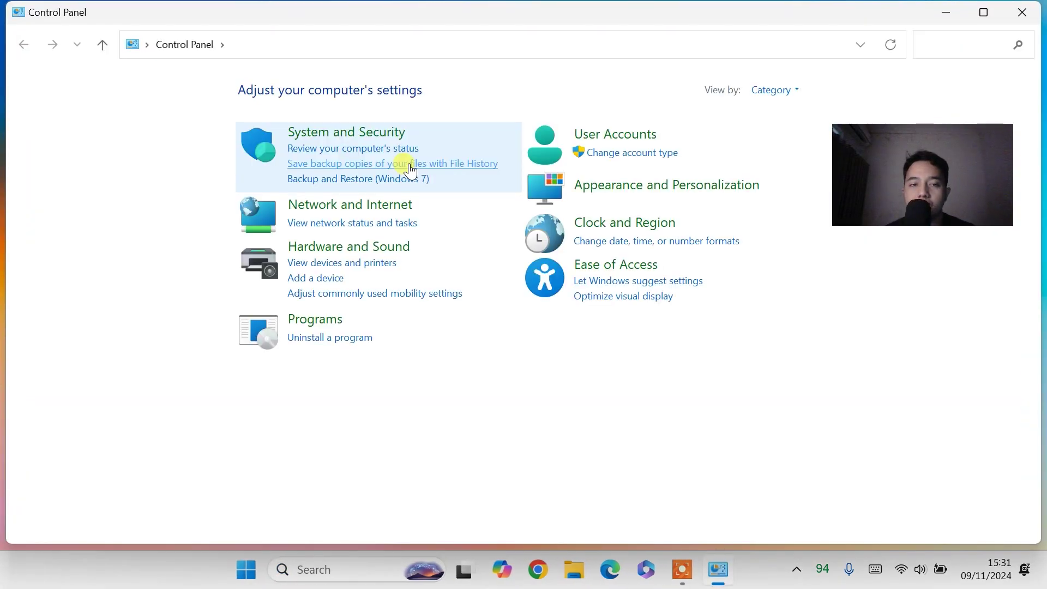
{"action": "left_click", "coordinate": [770, 94]}
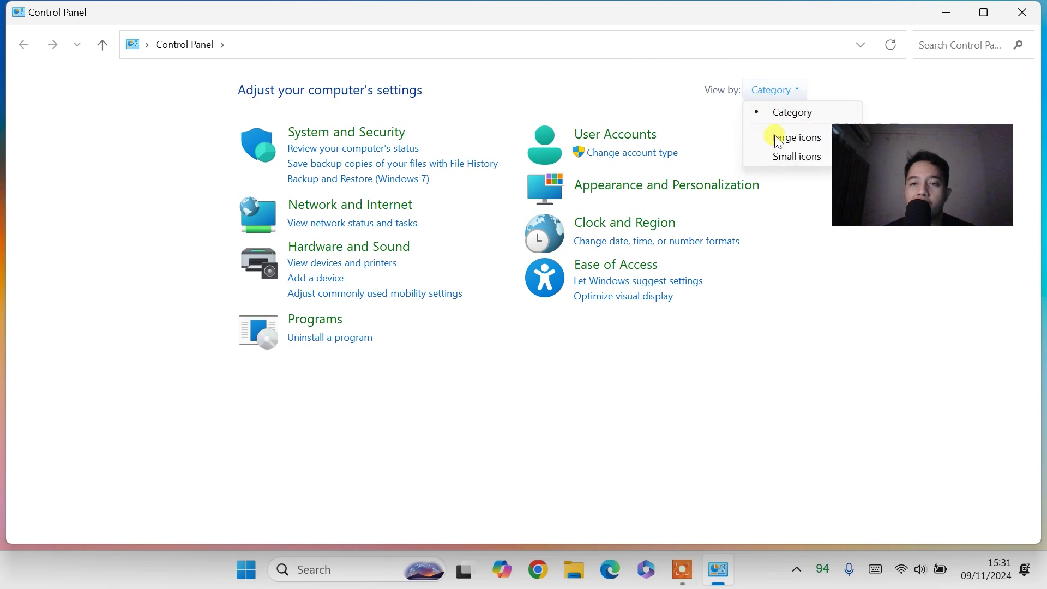
{"action": "left_click", "coordinate": [788, 115]}
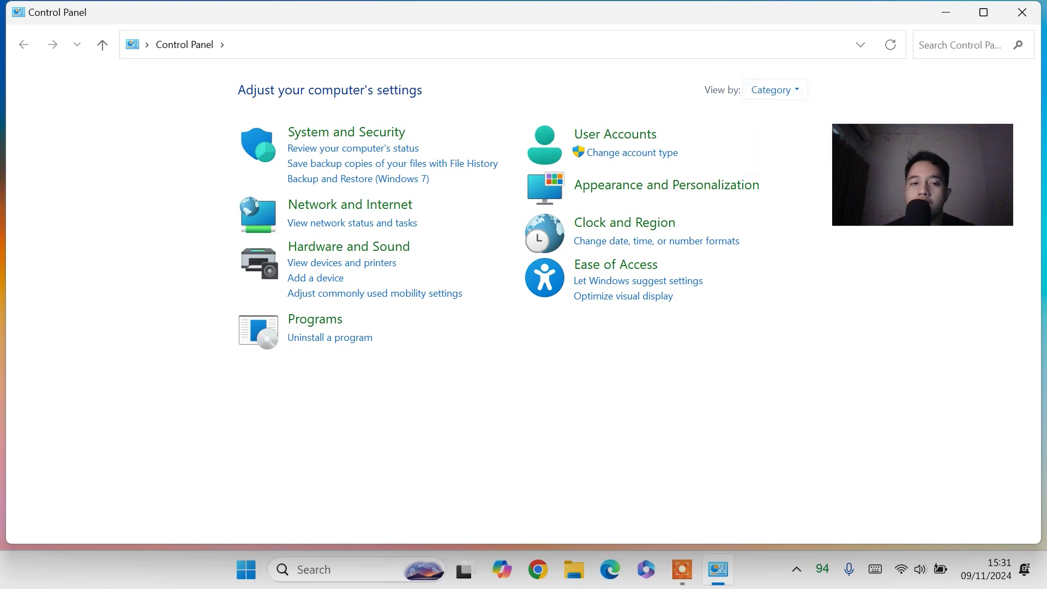
{"action": "left_click", "coordinate": [375, 248]}
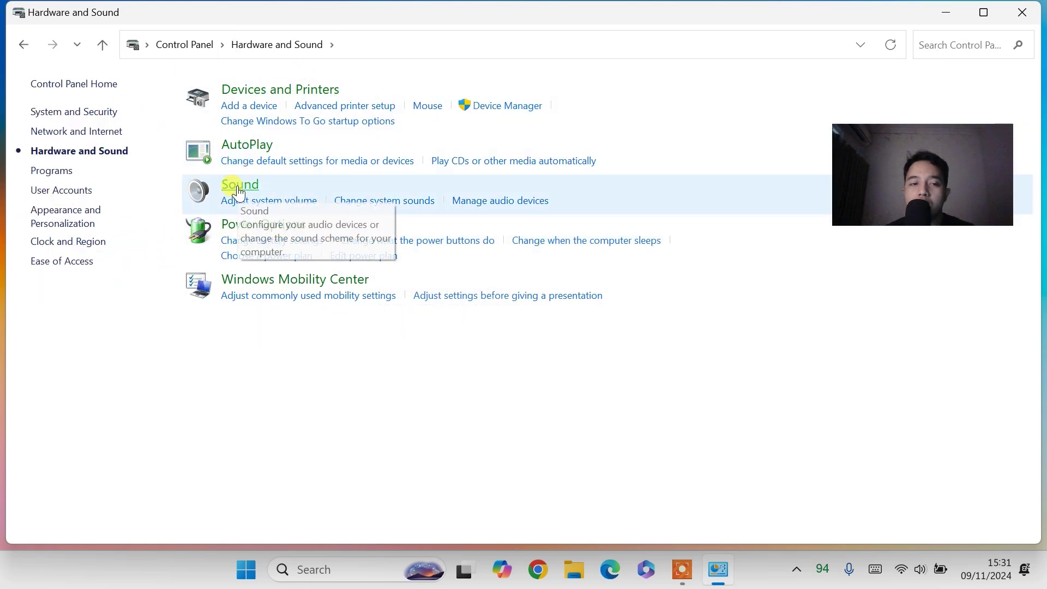
{"action": "left_click", "coordinate": [238, 188]}
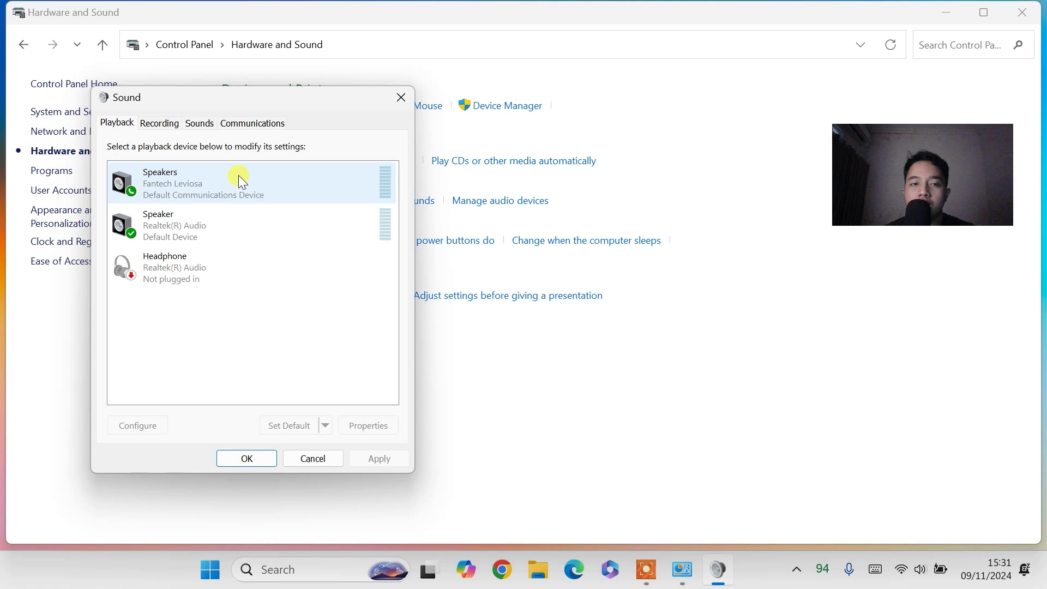
Set the Realtek(R) Audio Speaker's output level to 100, with the left and right balance both at 100.
{"action": "right_click", "coordinate": [251, 224]}
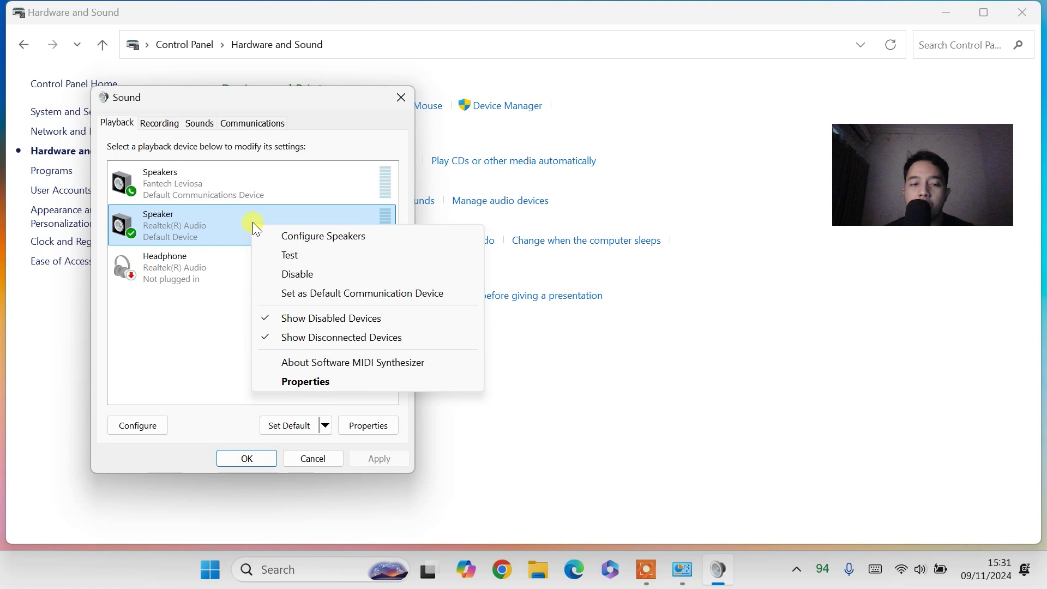
{"action": "left_click", "coordinate": [299, 381]}
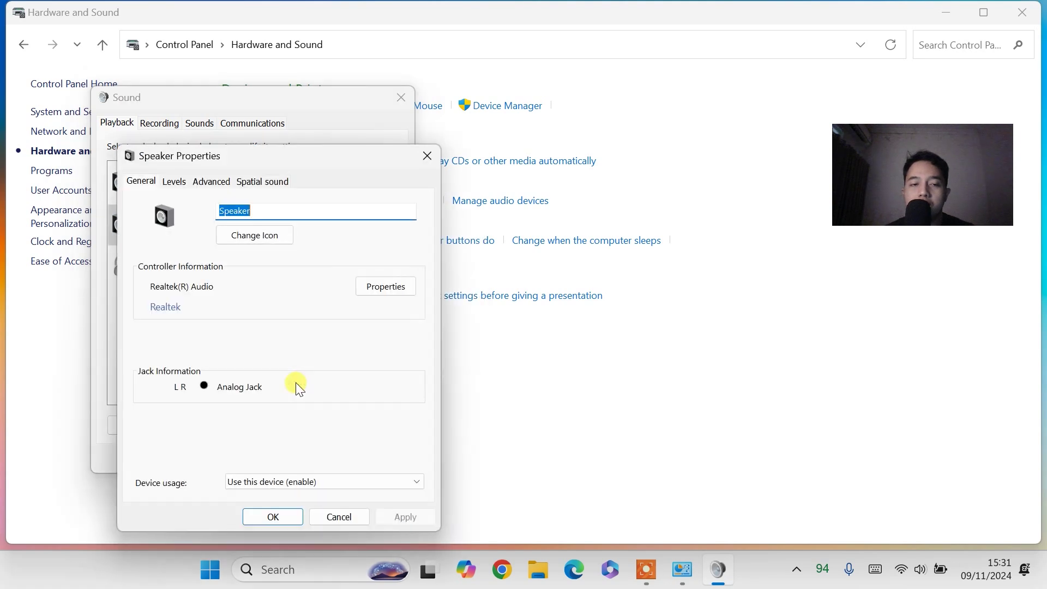
{"action": "left_click", "coordinate": [180, 184]}
{"action": "left_click", "coordinate": [212, 226]}
{"action": "left_click_drag", "start_coordinate": [209, 233], "coordinate": [258, 238]}
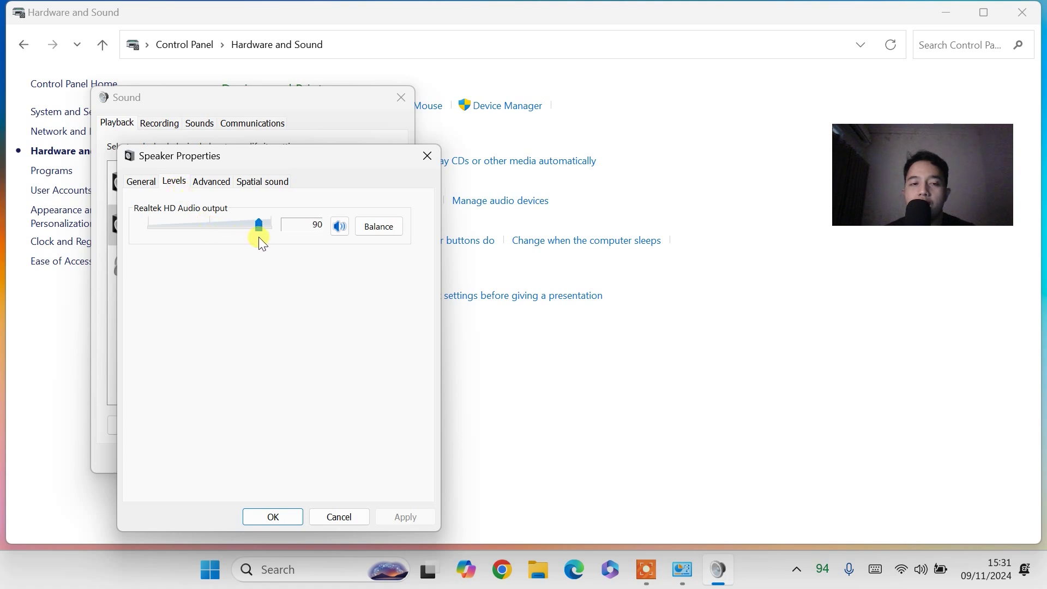
{"action": "left_click", "coordinate": [385, 233]}
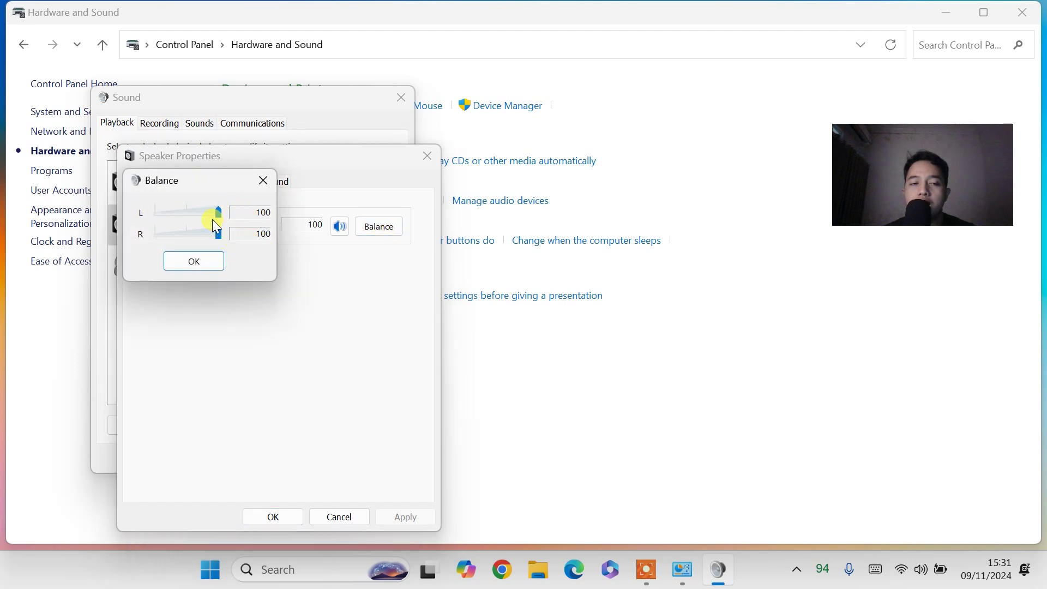
{"action": "left_click_drag", "start_coordinate": [217, 215], "coordinate": [216, 214]}
{"action": "left_click", "coordinate": [196, 267]}
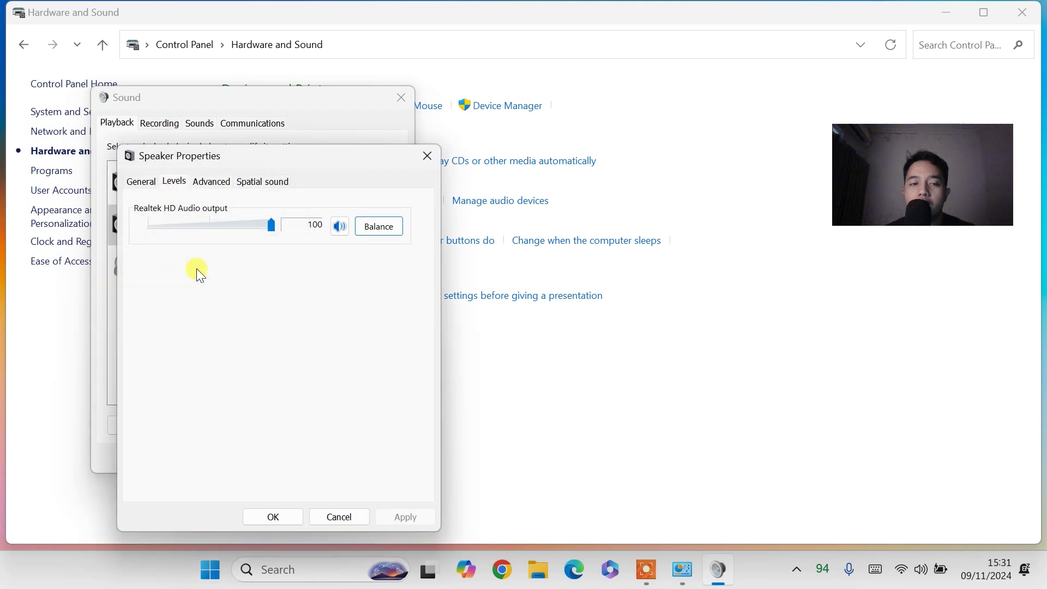
Set the Speaker's default format to 24 bit, 48000 Hz and accept the speaker properties.
{"action": "left_click", "coordinate": [210, 186]}
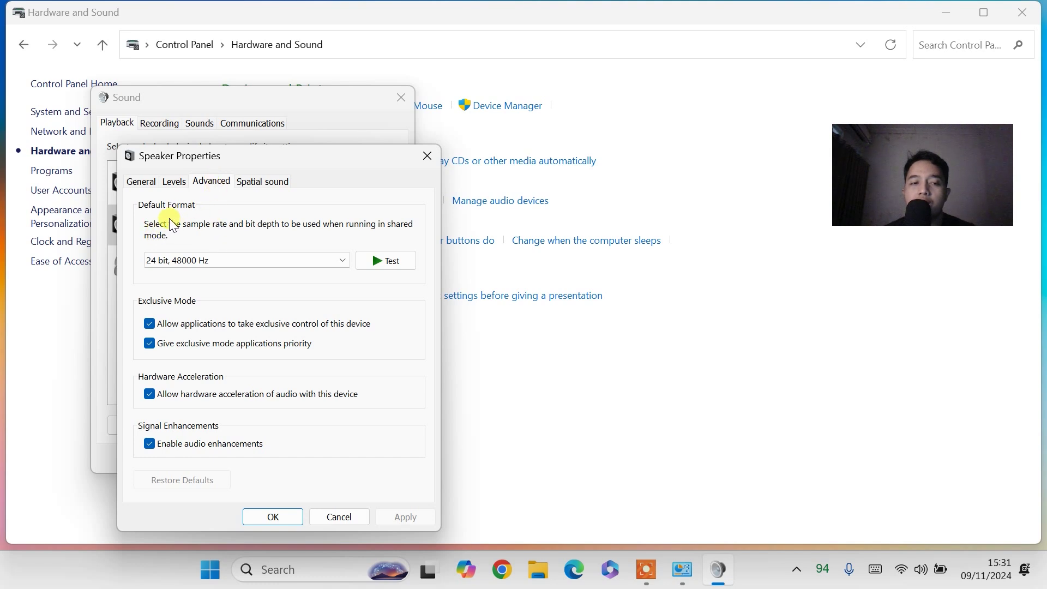
{"action": "left_click", "coordinate": [199, 260]}
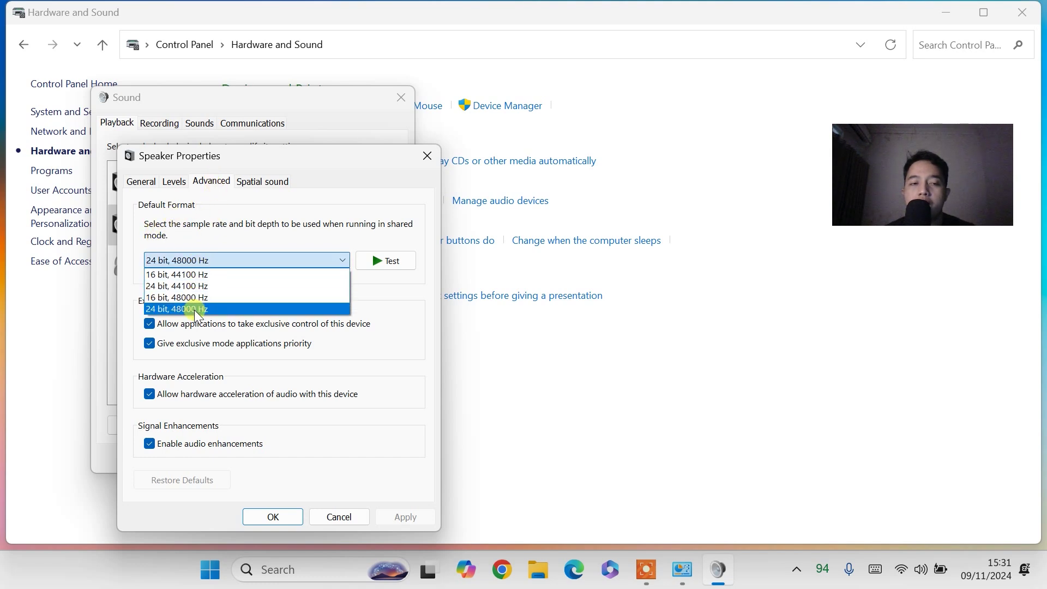
{"action": "left_click", "coordinate": [195, 310]}
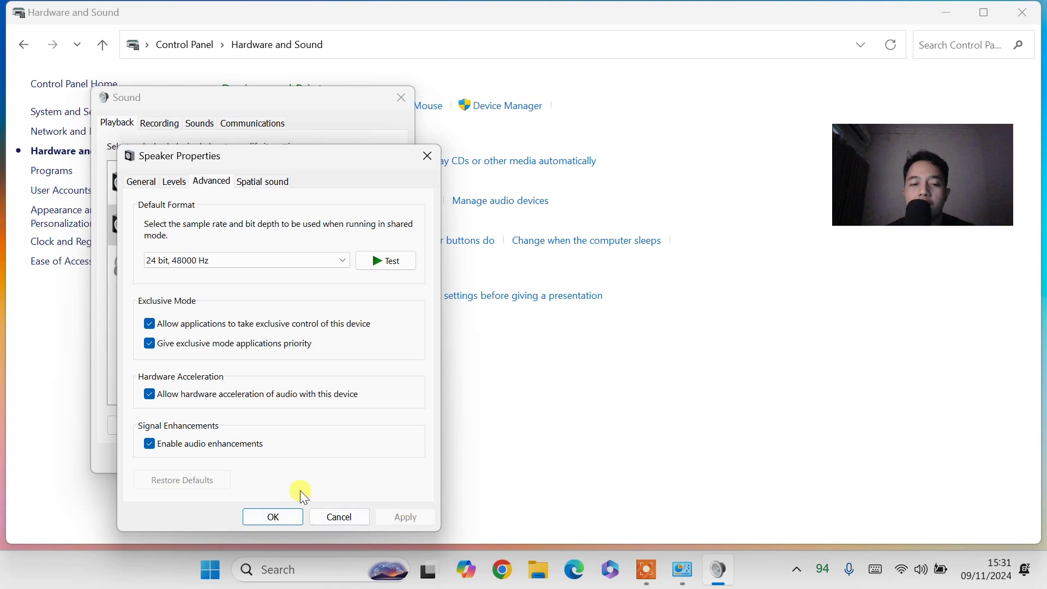
{"action": "left_click", "coordinate": [300, 517]}
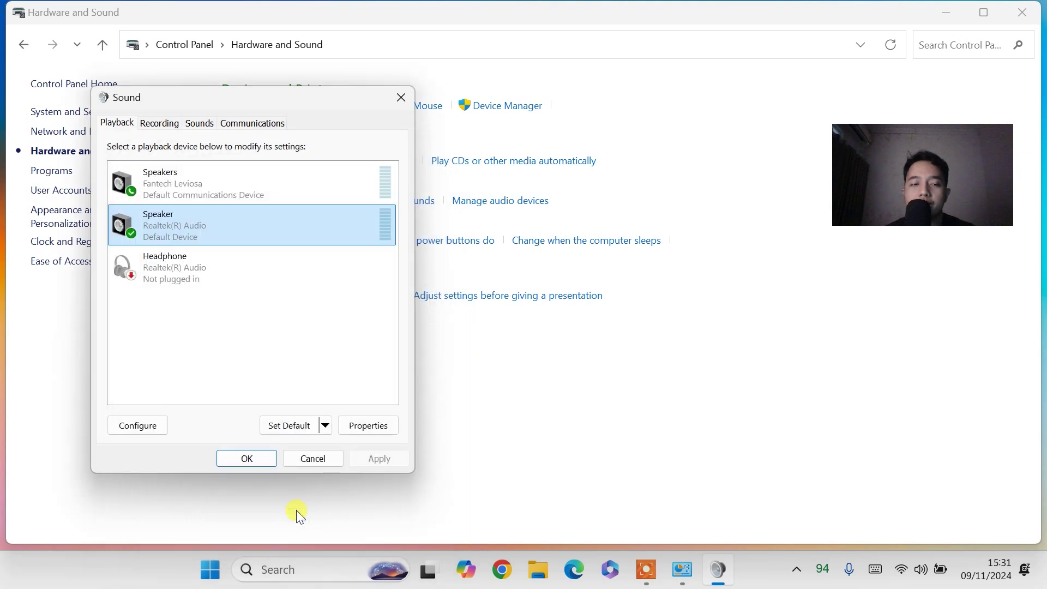
Check how Windows adjusts volume during communications activity, accept the Sound dialog and close the Control Panel.
{"action": "left_click", "coordinate": [271, 123]}
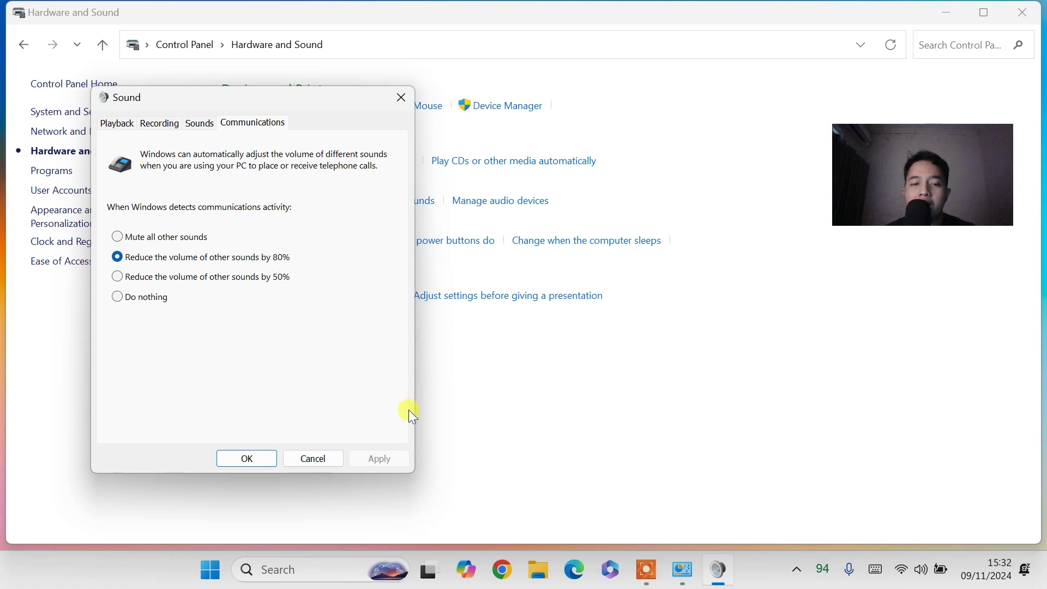
{"action": "left_click", "coordinate": [250, 458]}
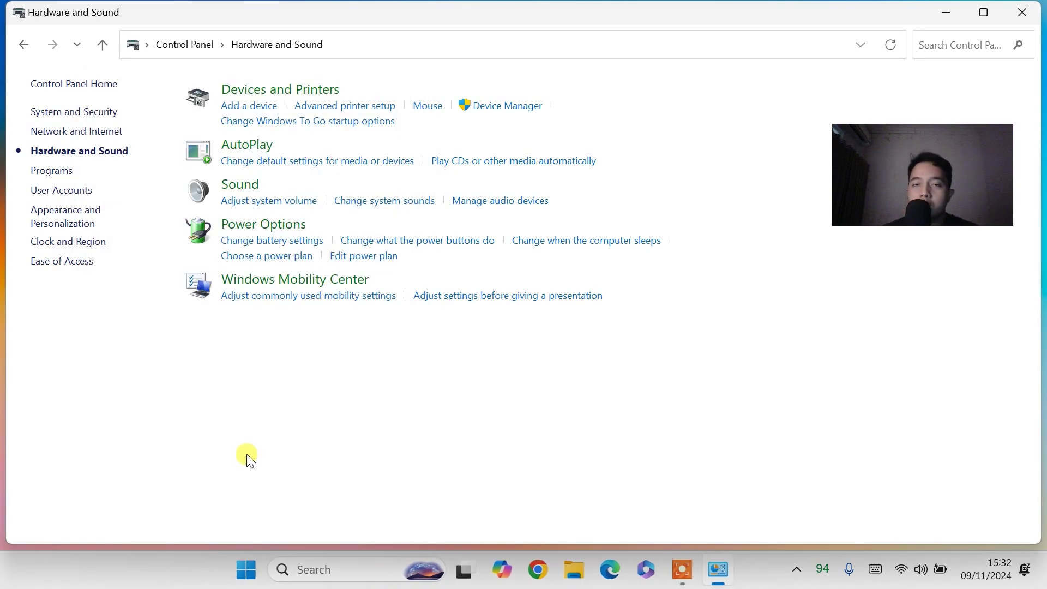
{"action": "left_click", "coordinate": [1025, 16]}
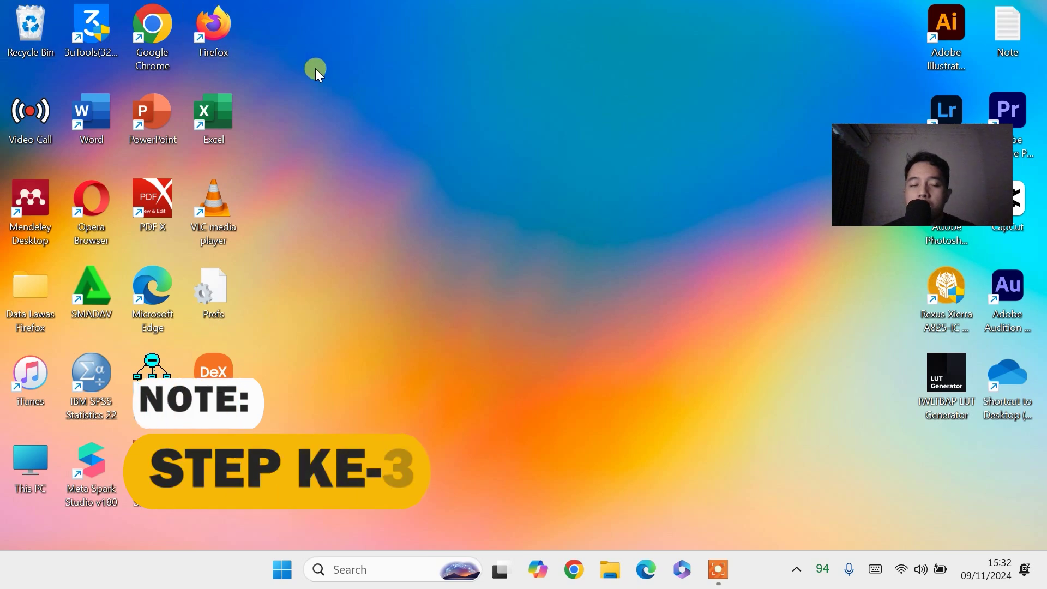
Open the Windows Services console and select the Windows Audio service in the list.
{"action": "left_click", "coordinate": [396, 569]}
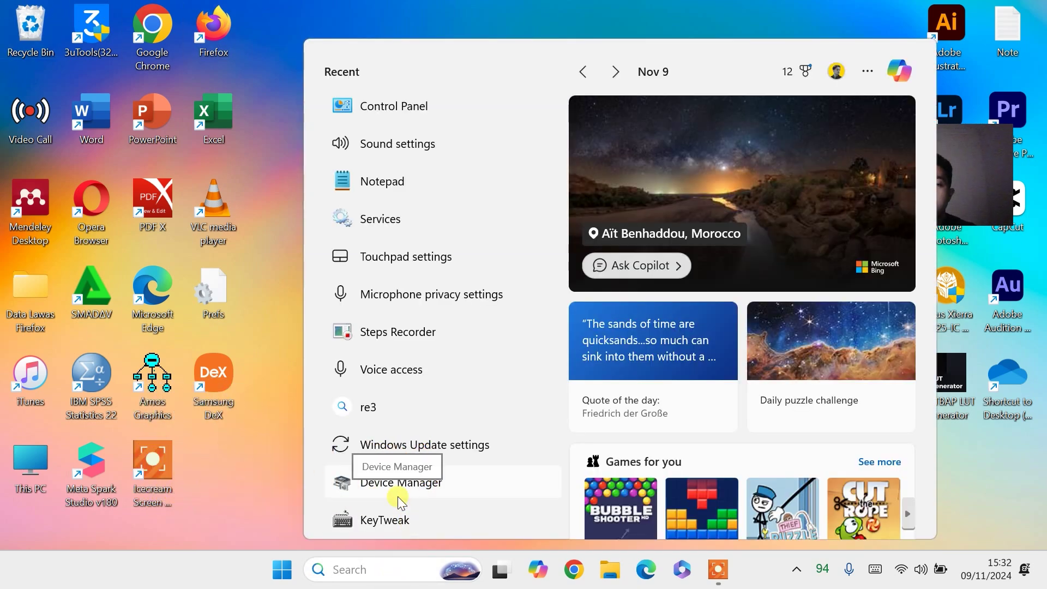
{"action": "type", "text": "Se"}
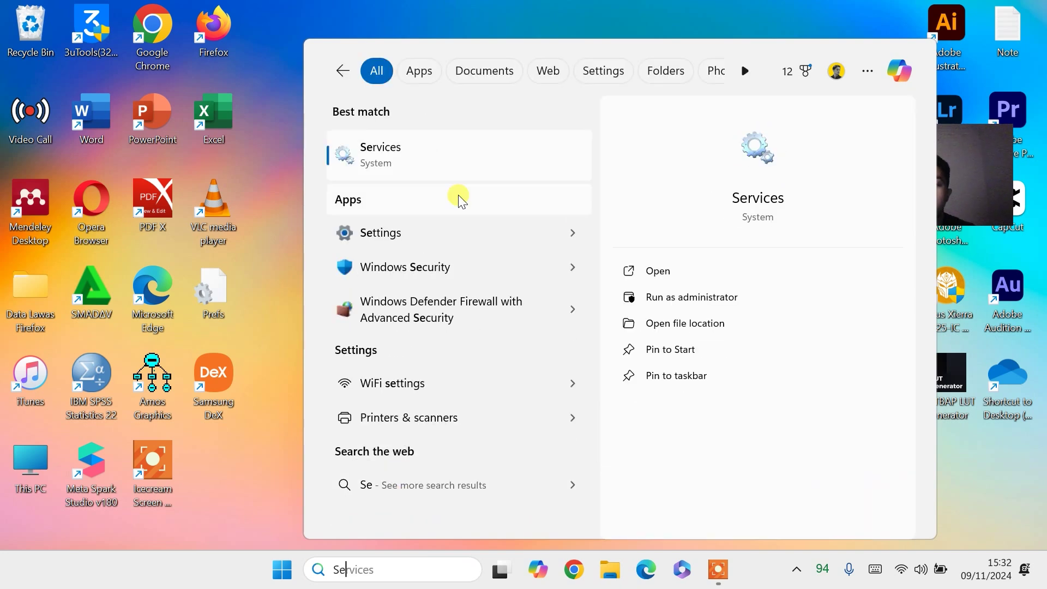
{"action": "left_click", "coordinate": [417, 158]}
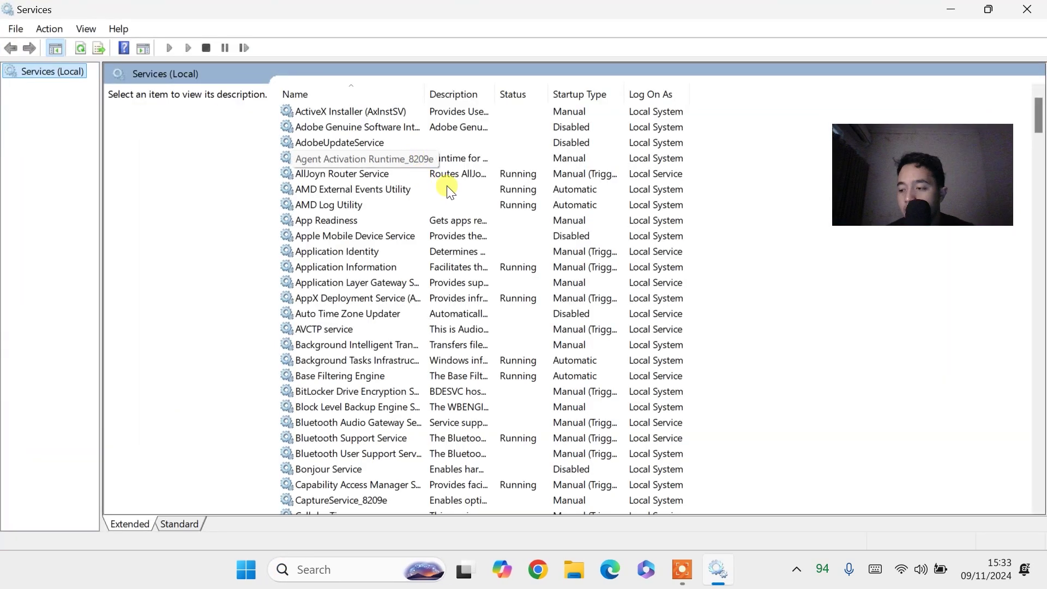
{"action": "scroll", "coordinate": [425, 200], "scroll_direction": "down", "scroll_amount": 11}
{"action": "scroll", "coordinate": [421, 204], "scroll_direction": "down", "scroll_amount": 20}
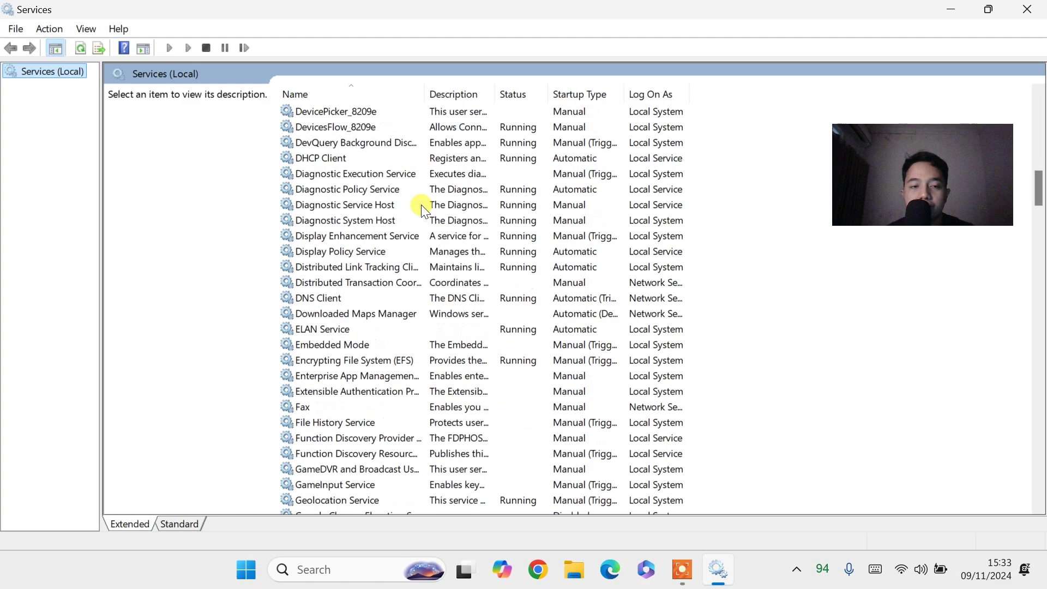
{"action": "scroll", "coordinate": [418, 174], "scroll_direction": "down", "scroll_amount": 20}
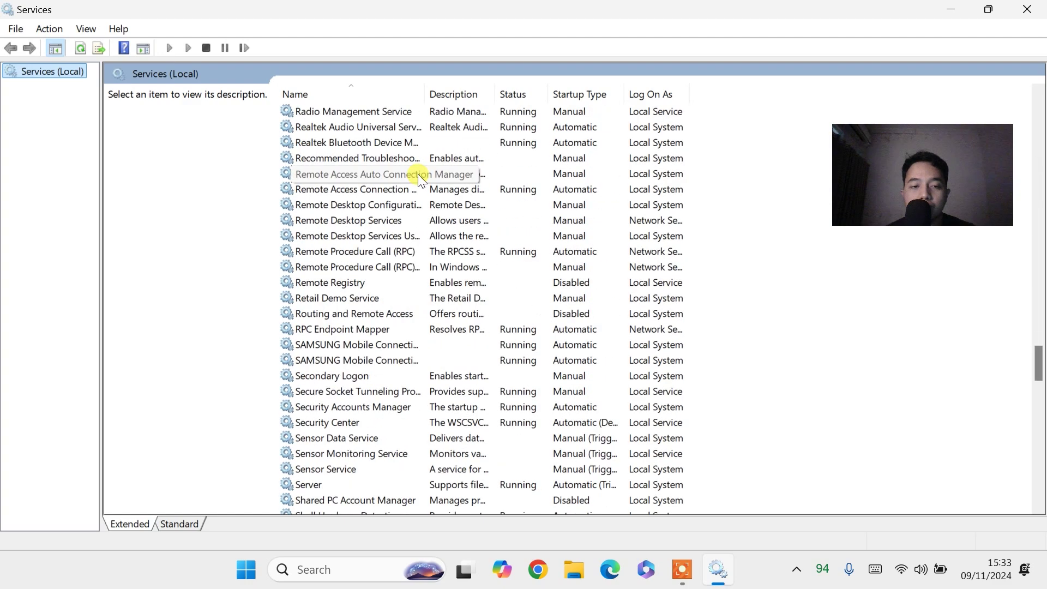
{"action": "left_click", "coordinate": [413, 205]}
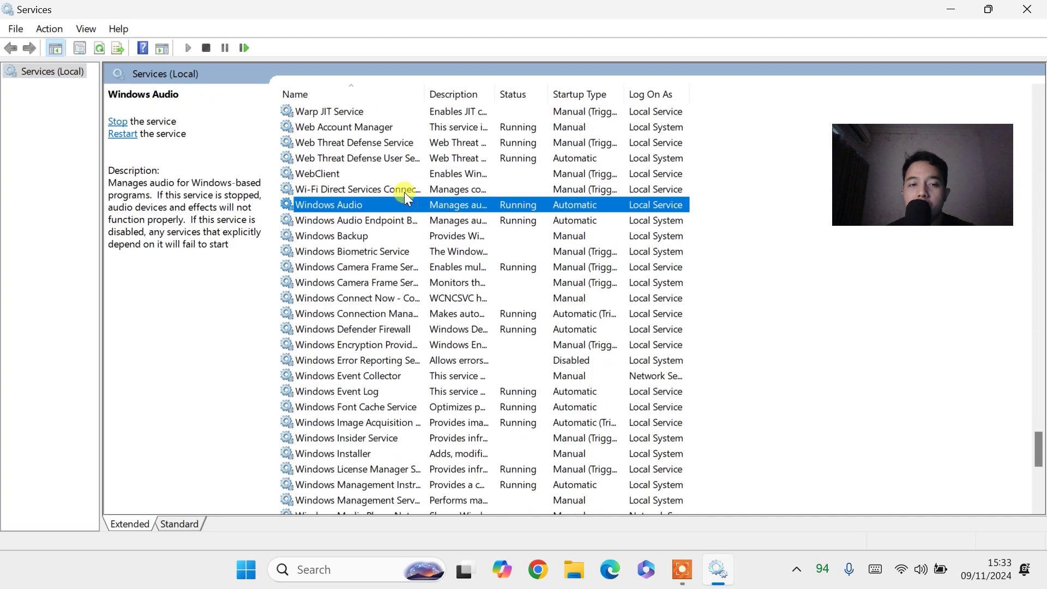
Set the Windows Audio service's startup type to Automatic in its properties and accept them.
{"action": "right_click", "coordinate": [400, 203]}
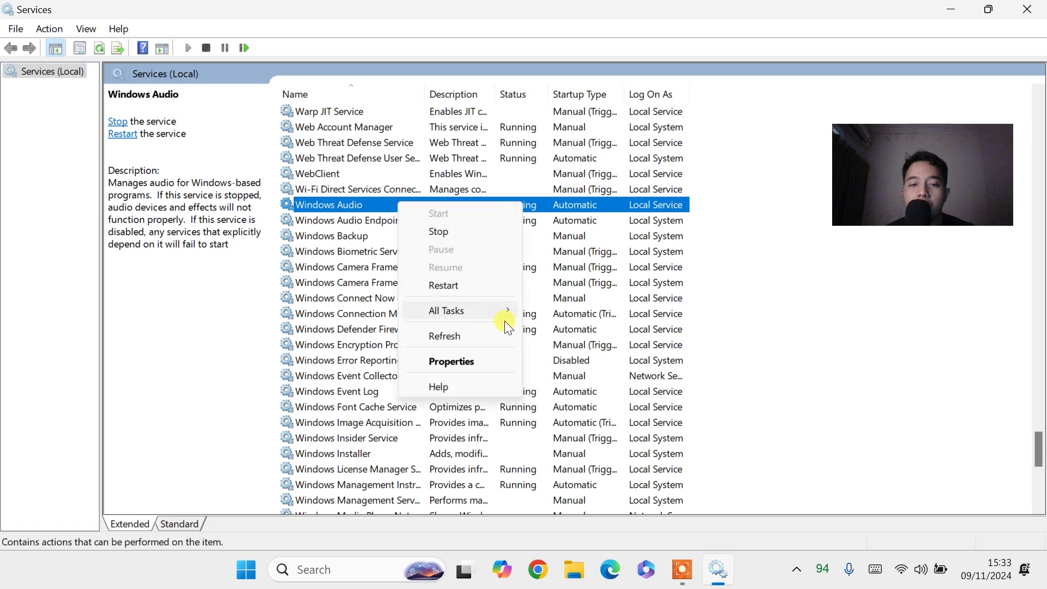
{"action": "left_click", "coordinate": [489, 359]}
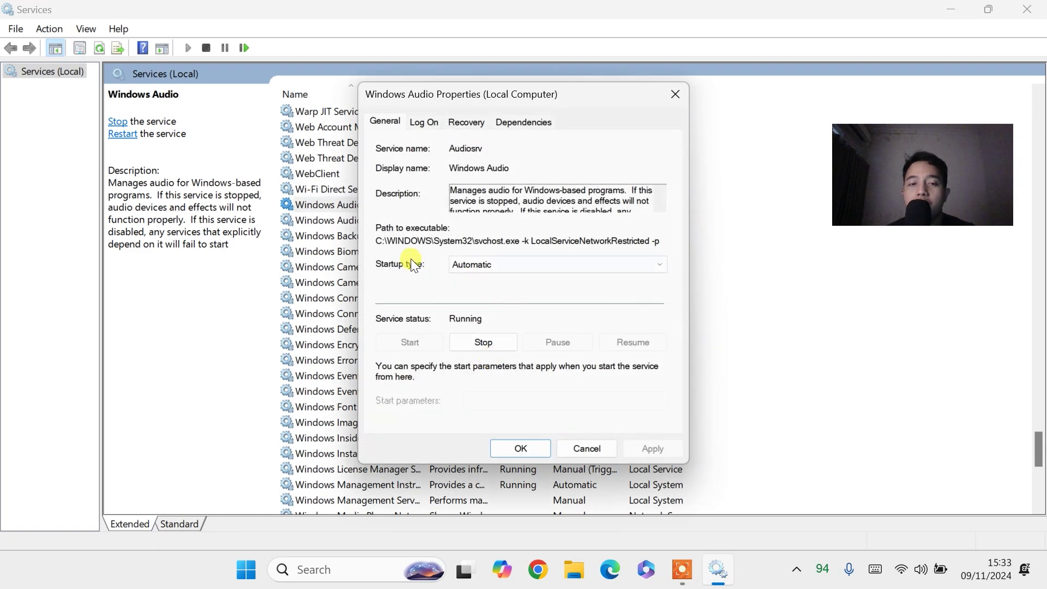
{"action": "left_click", "coordinate": [493, 263]}
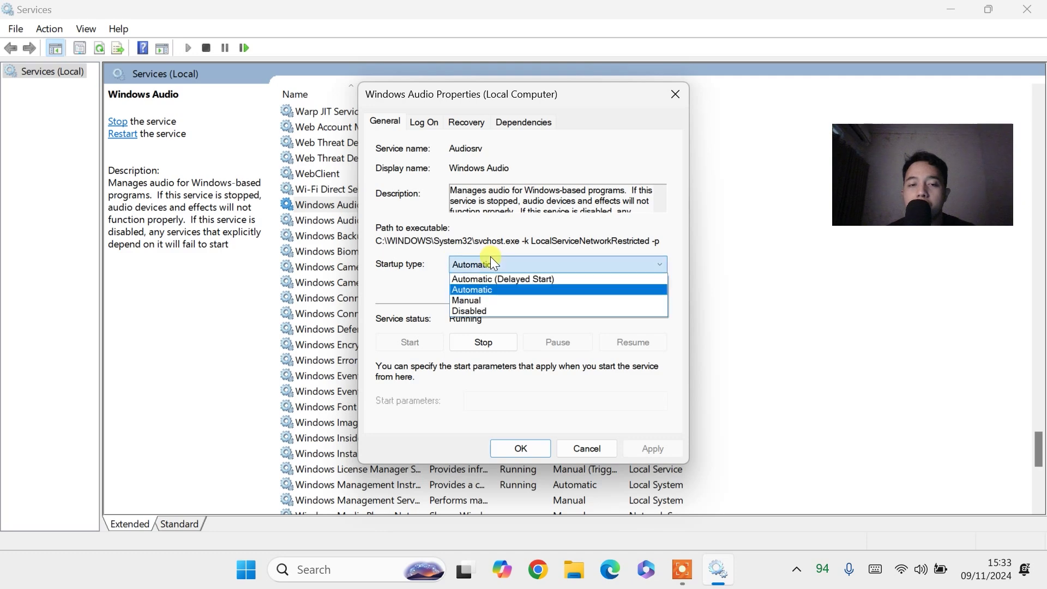
{"action": "left_click", "coordinate": [489, 289]}
{"action": "left_click", "coordinate": [657, 451]}
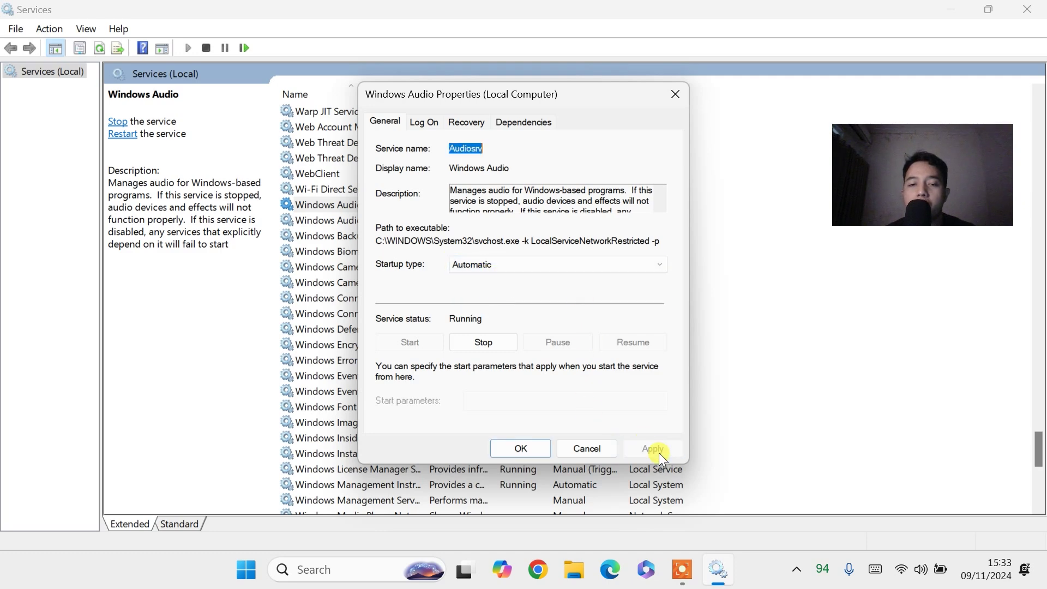
{"action": "left_click", "coordinate": [543, 453]}
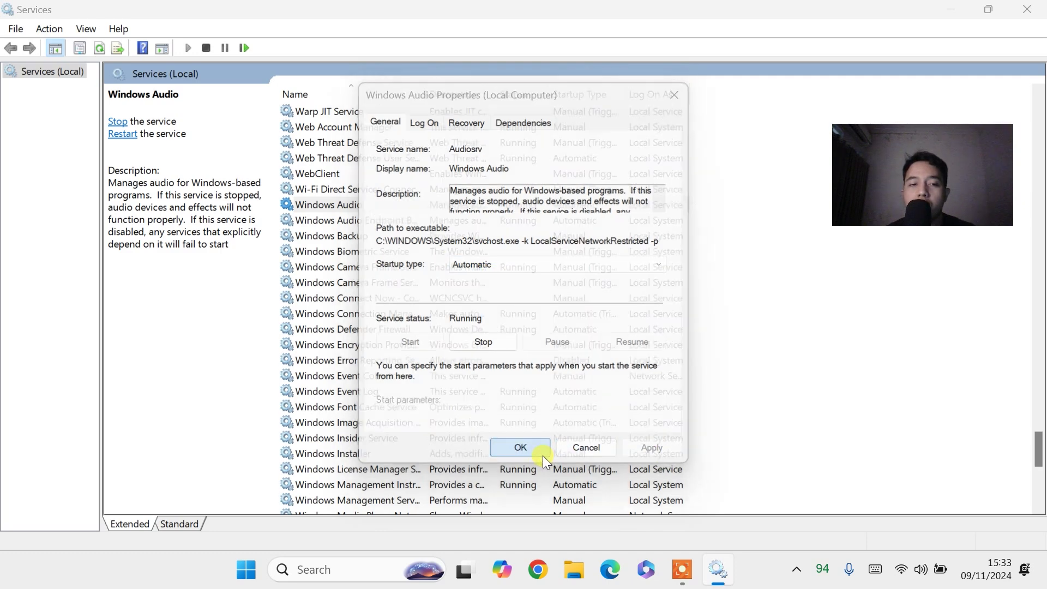
Restart the Windows Audio service and close the Services console.
{"action": "right_click", "coordinate": [321, 206]}
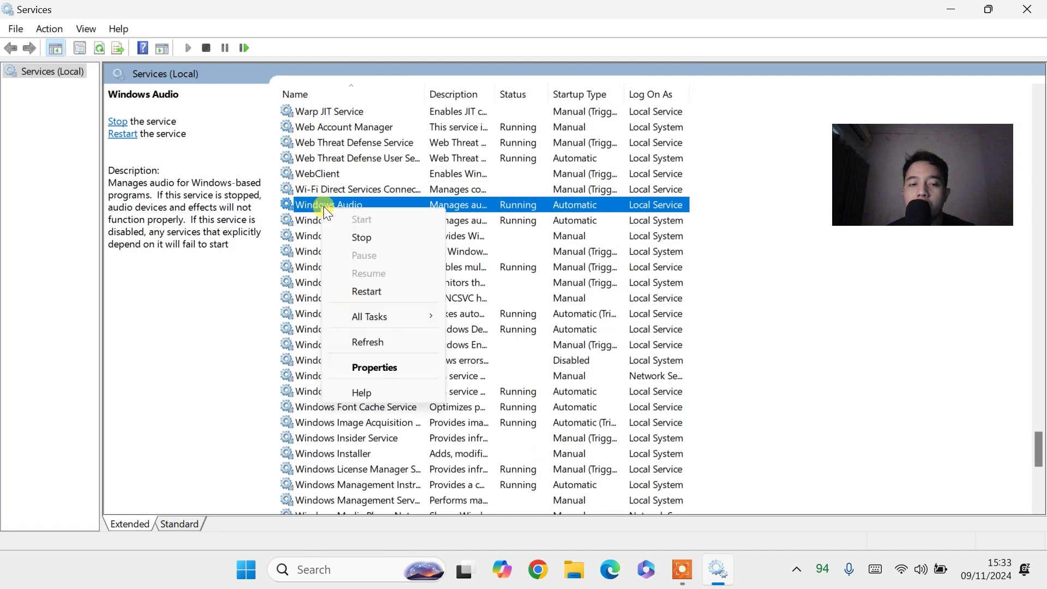
{"action": "left_click", "coordinate": [368, 295]}
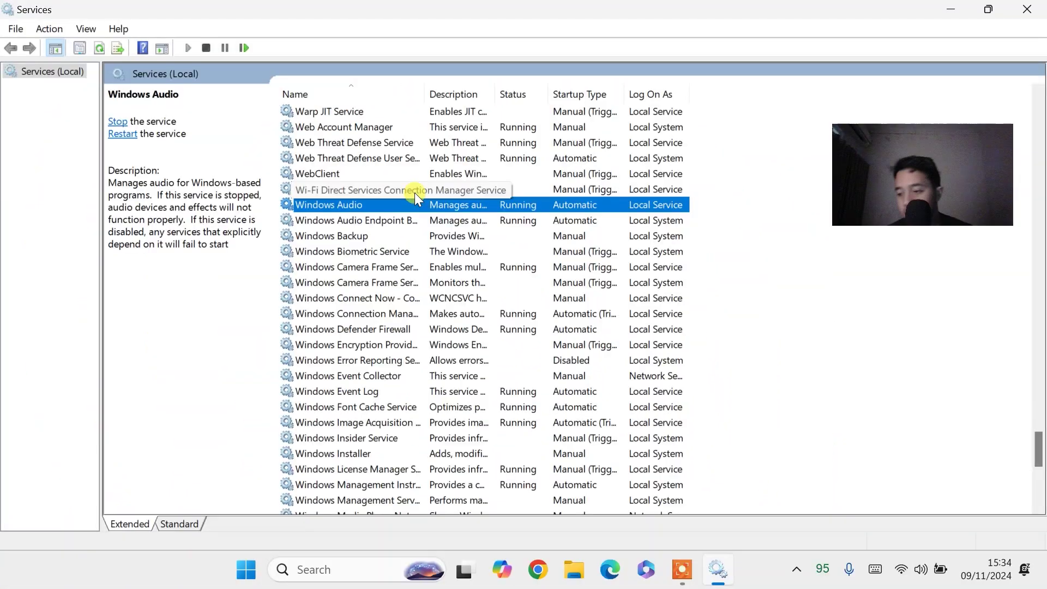
{"action": "left_click", "coordinate": [1041, 6]}
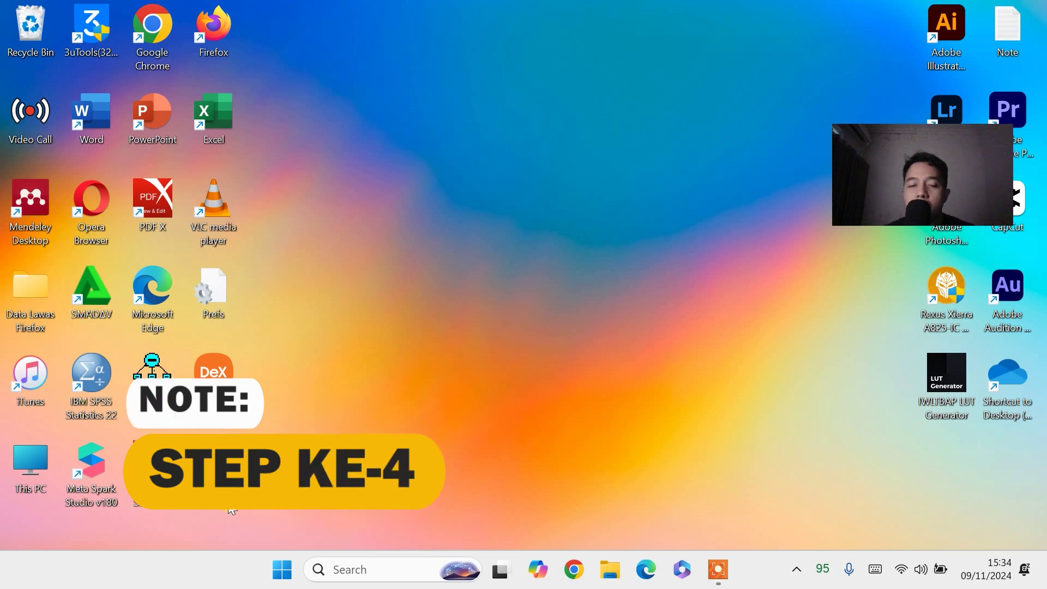
Open Device Manager and check the network and sound status in the quick settings.
{"action": "key", "text": "super+x"}
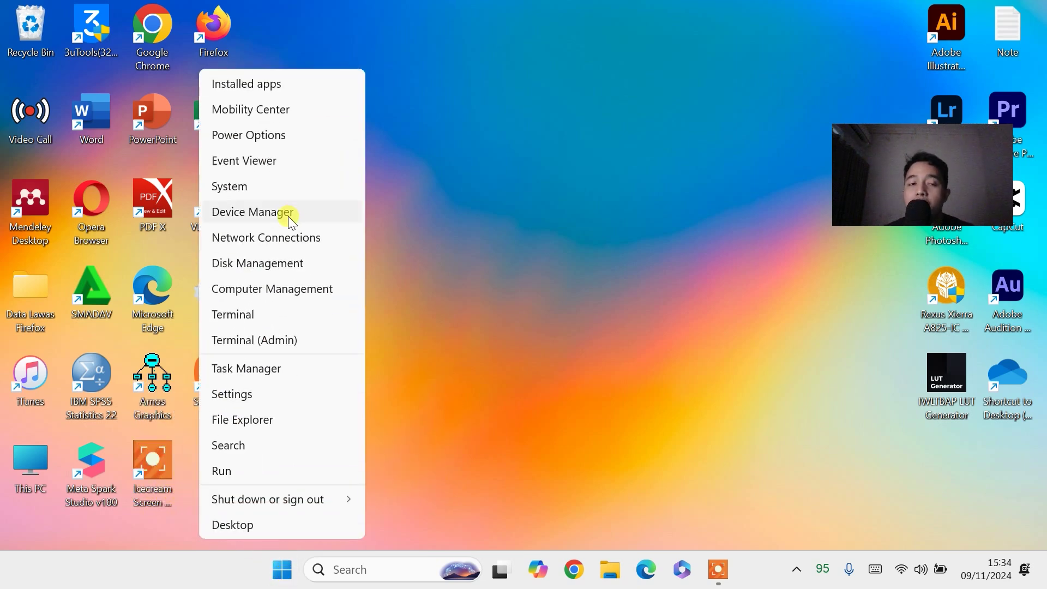
{"action": "left_click", "coordinate": [288, 217]}
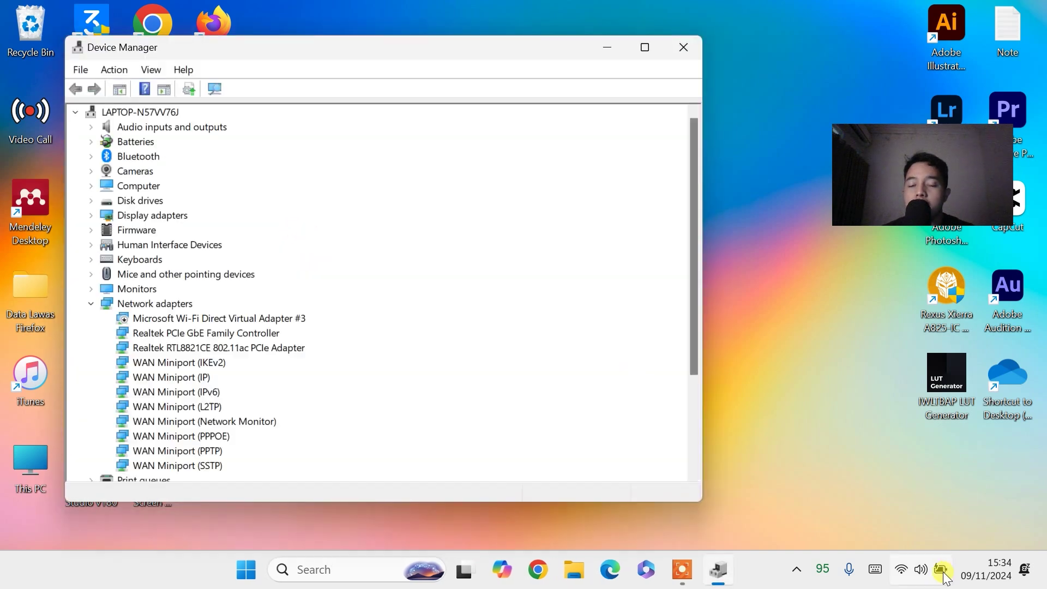
{"action": "left_click", "coordinate": [927, 579]}
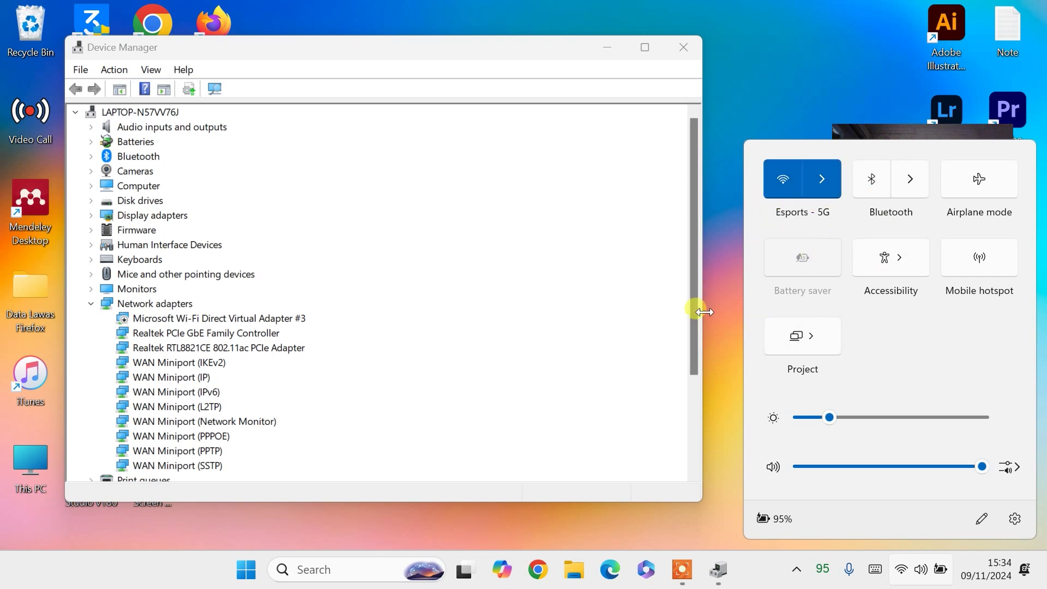
{"action": "left_click", "coordinate": [469, 255]}
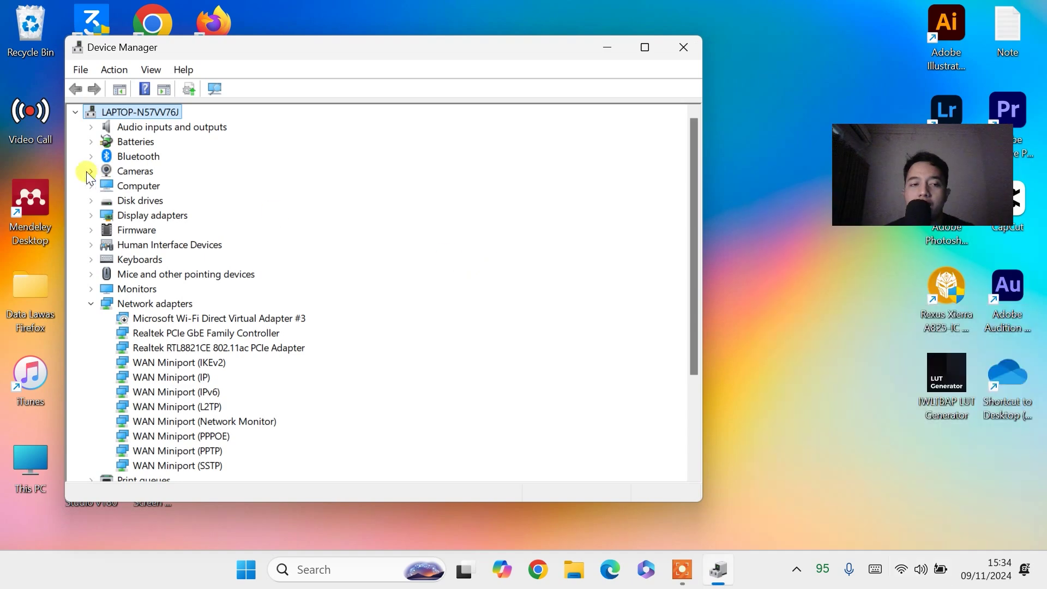
Under Audio inputs and outputs, run an automatic driver search for Speaker (Realtek(R) Audio) and close the update wizard.
{"action": "left_click", "coordinate": [91, 127]}
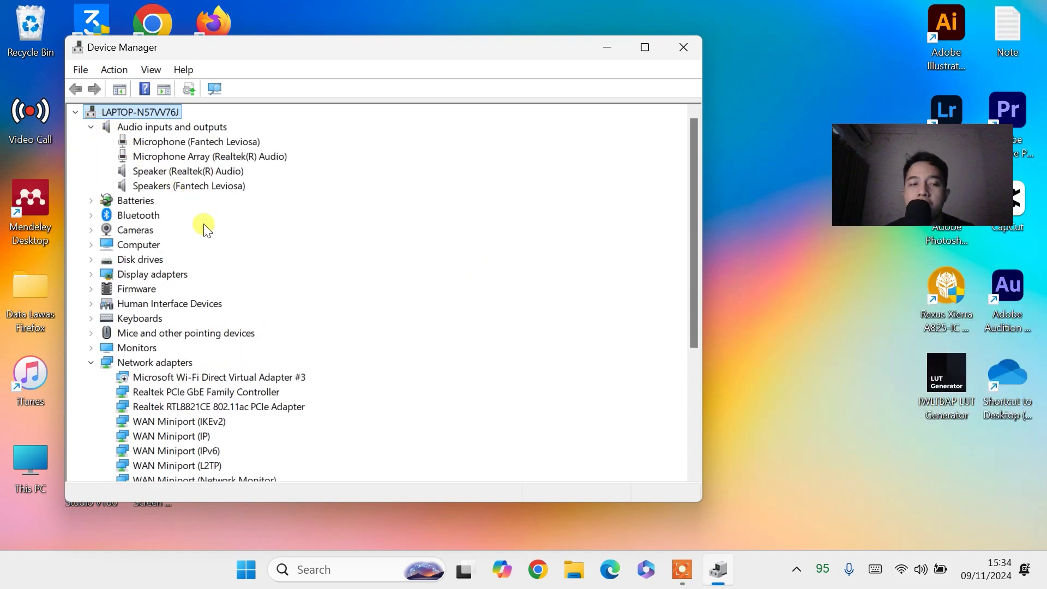
{"action": "right_click", "coordinate": [199, 172]}
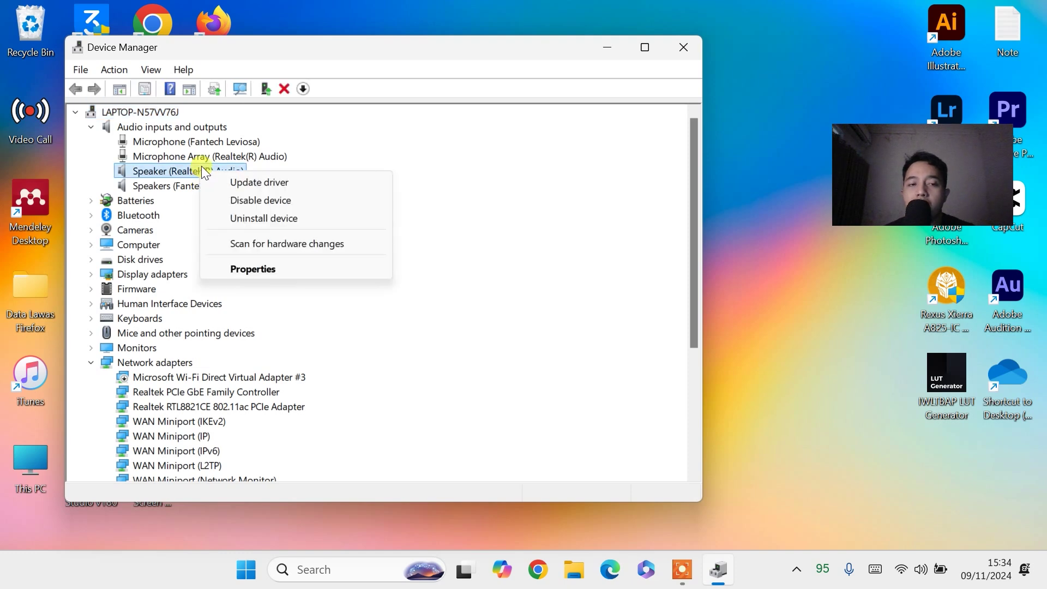
{"action": "left_click", "coordinate": [224, 183]}
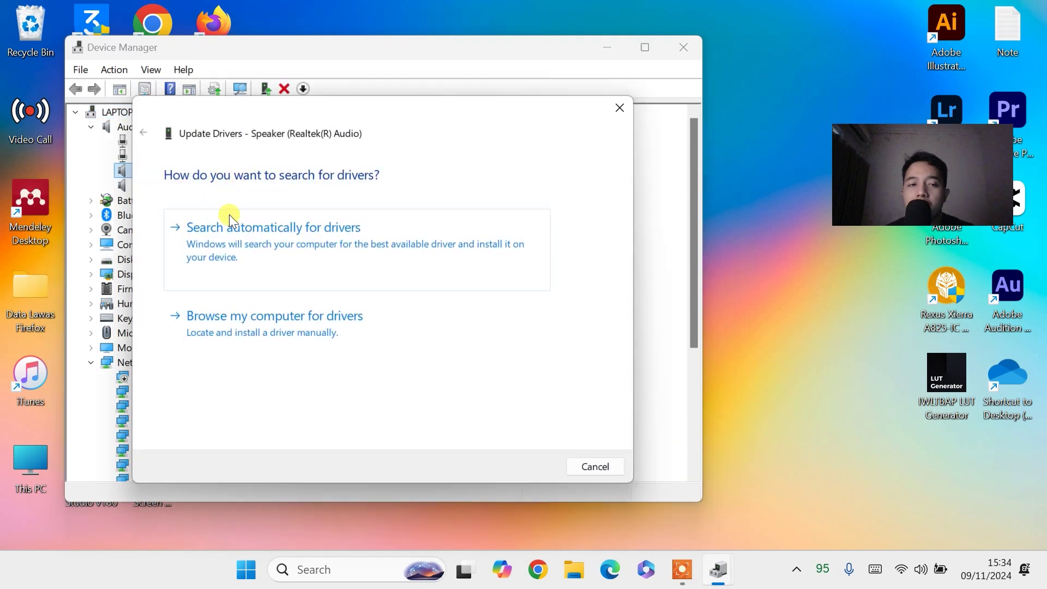
{"action": "left_click", "coordinate": [264, 252]}
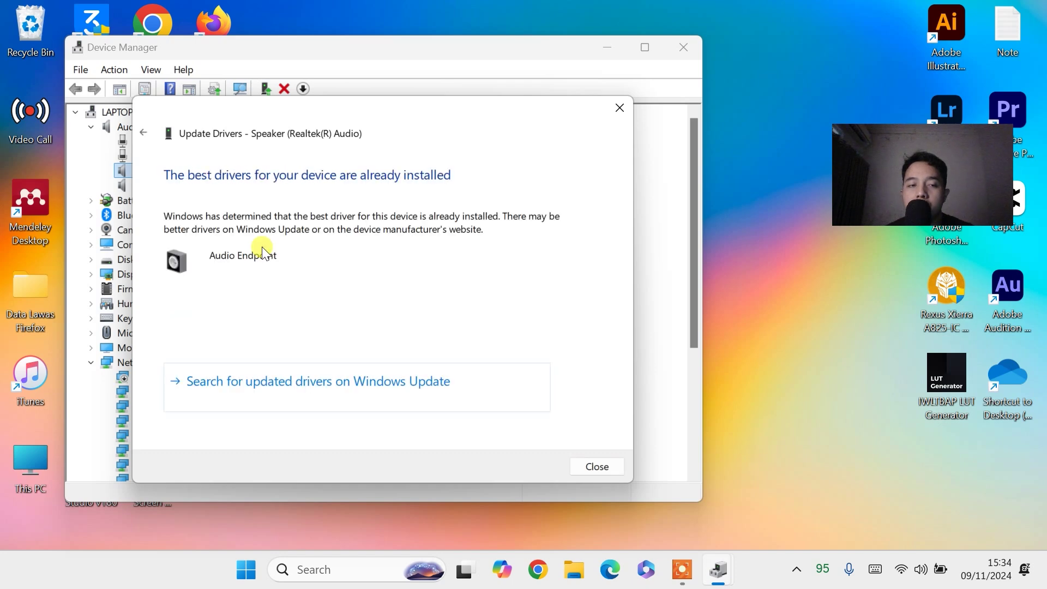
{"action": "left_click", "coordinate": [614, 466]}
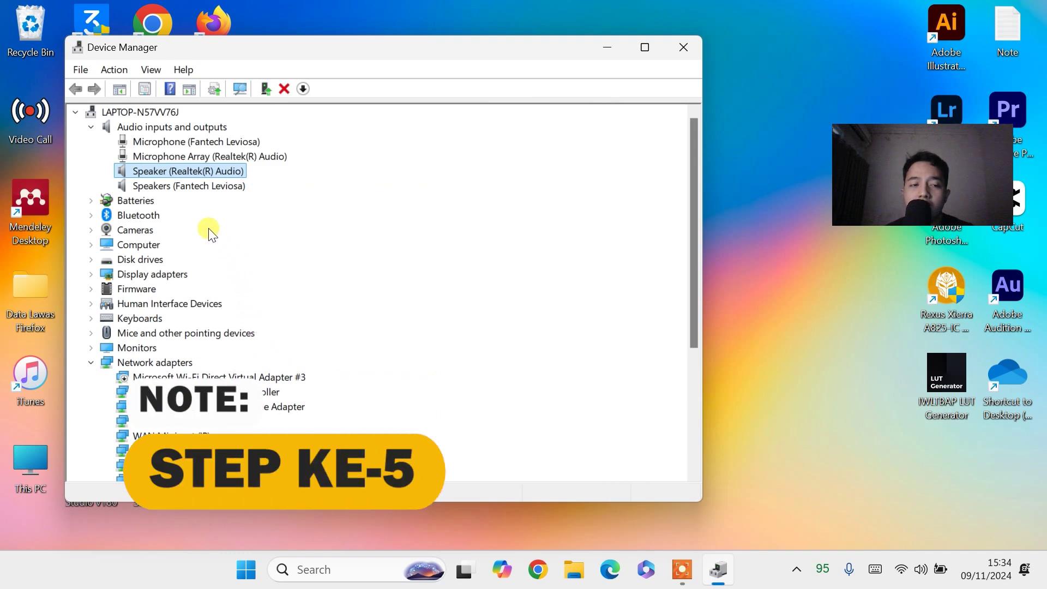
Expand Sound, video and game controllers and check which sound output device Windows is using.
{"action": "scroll", "coordinate": [208, 233], "scroll_direction": "down", "scroll_amount": 4}
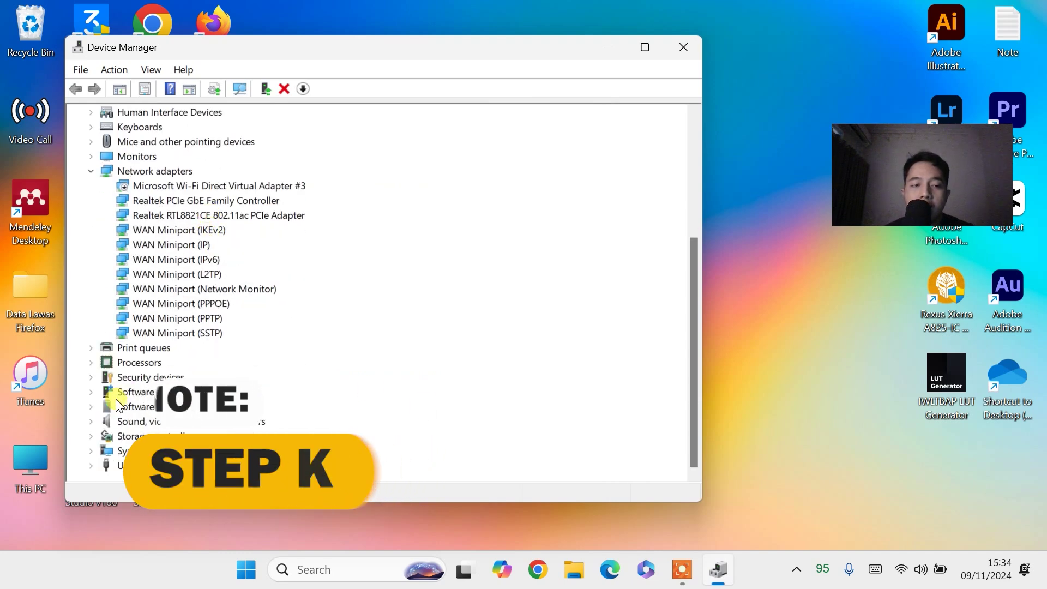
{"action": "left_click", "coordinate": [91, 421]}
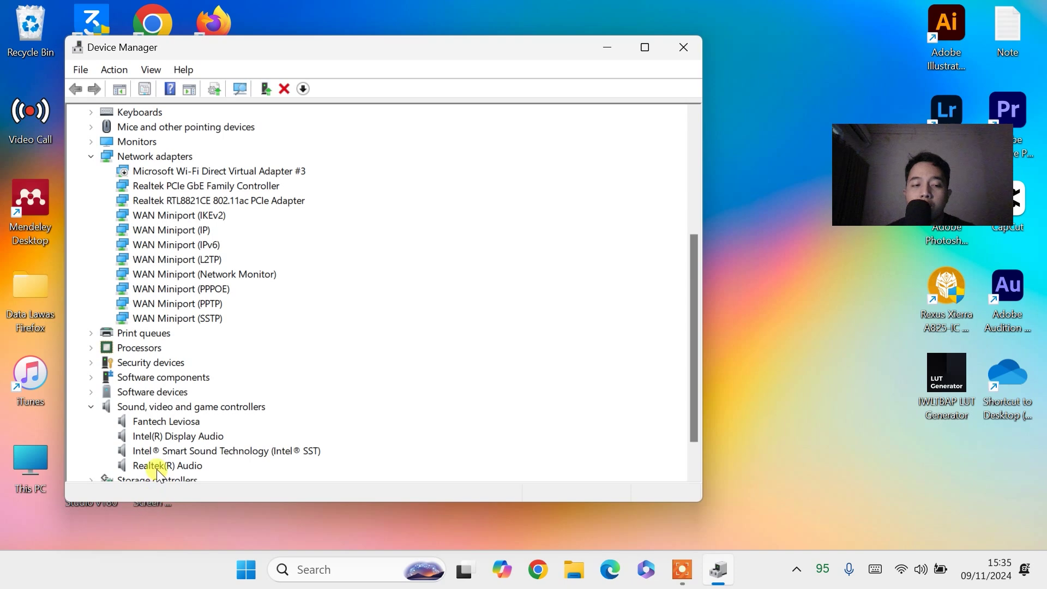
{"action": "scroll", "coordinate": [172, 460], "scroll_direction": "down", "scroll_amount": 1}
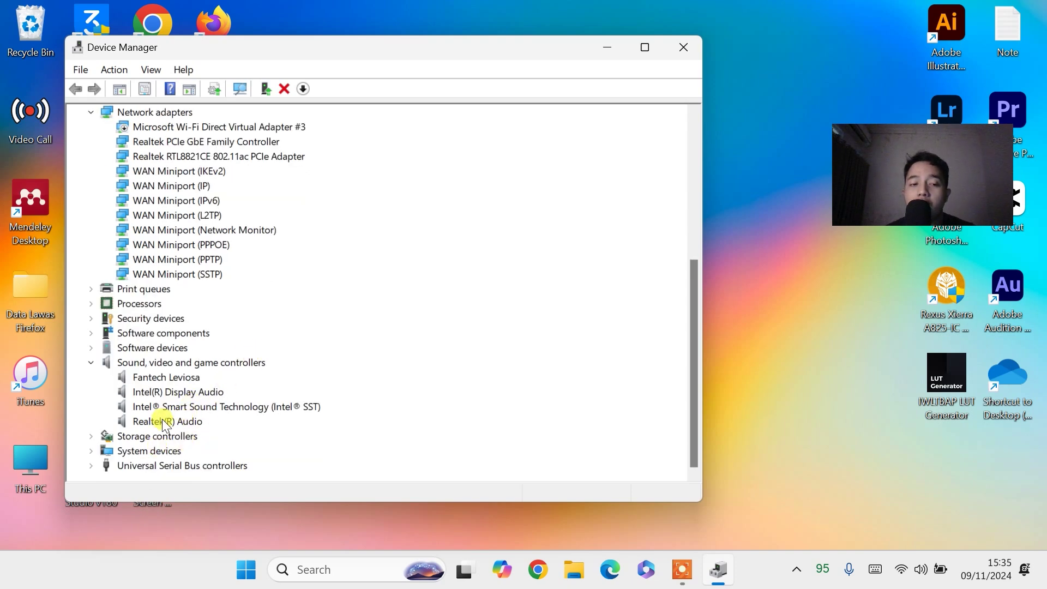
{"action": "left_click", "coordinate": [931, 574]}
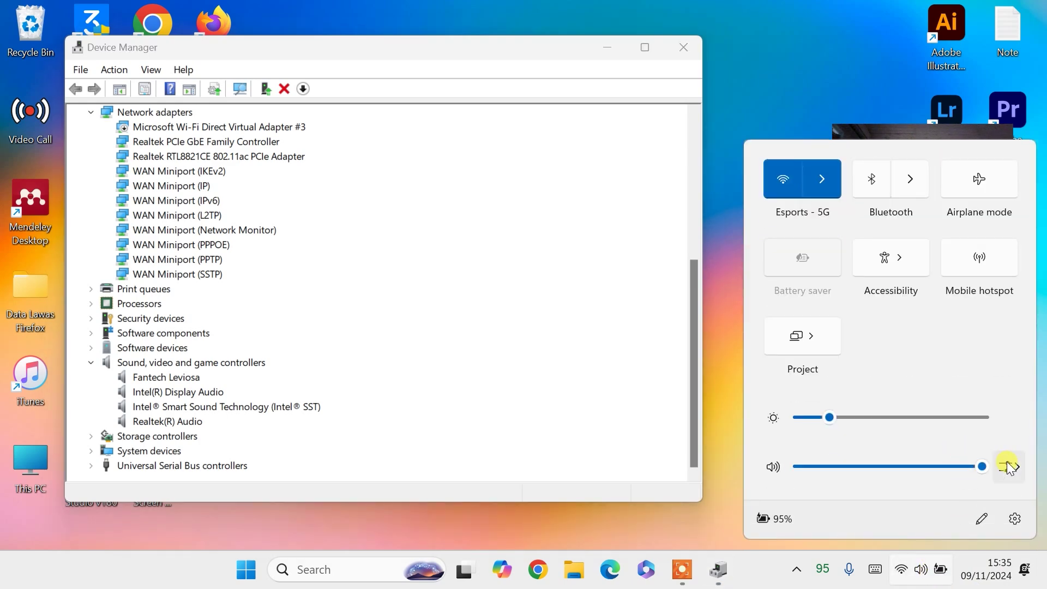
{"action": "left_click", "coordinate": [1009, 466]}
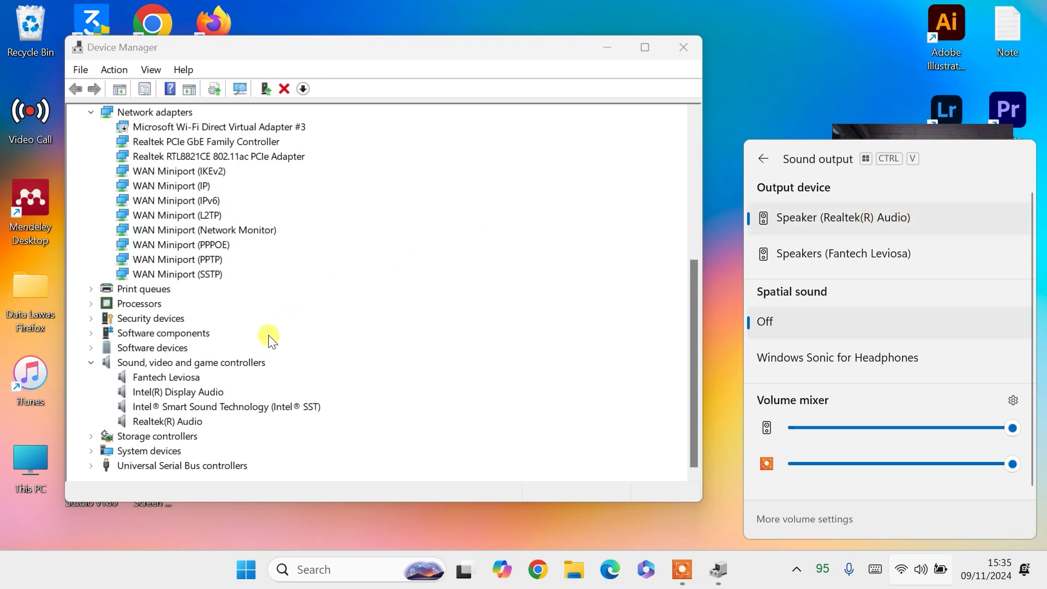
Run an automatic driver search for the Realtek(R) Audio controller, close the update wizard and exit Device Manager.
{"action": "right_click", "coordinate": [173, 422]}
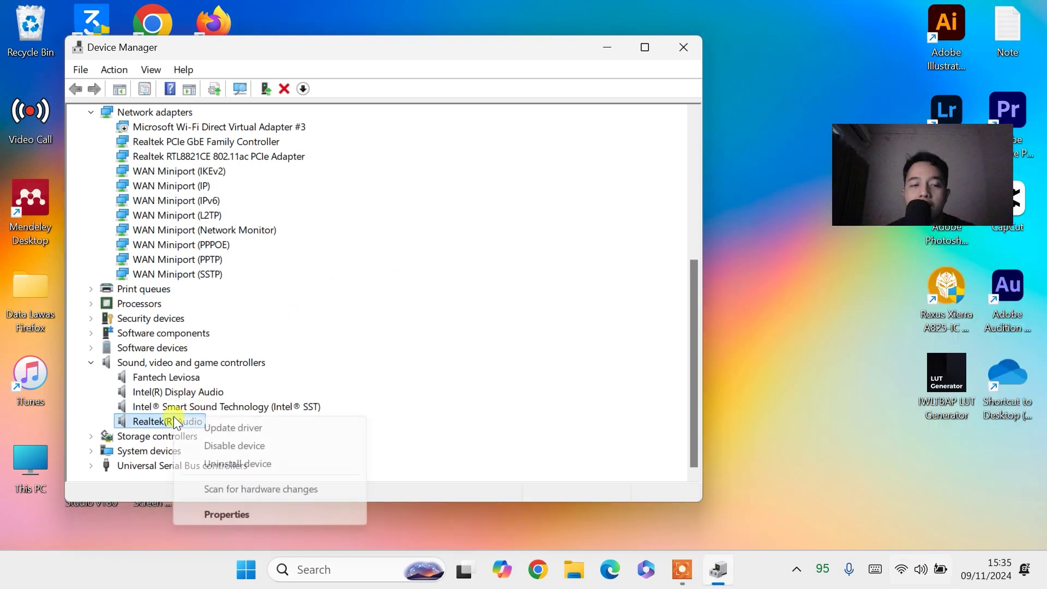
{"action": "left_click", "coordinate": [202, 430]}
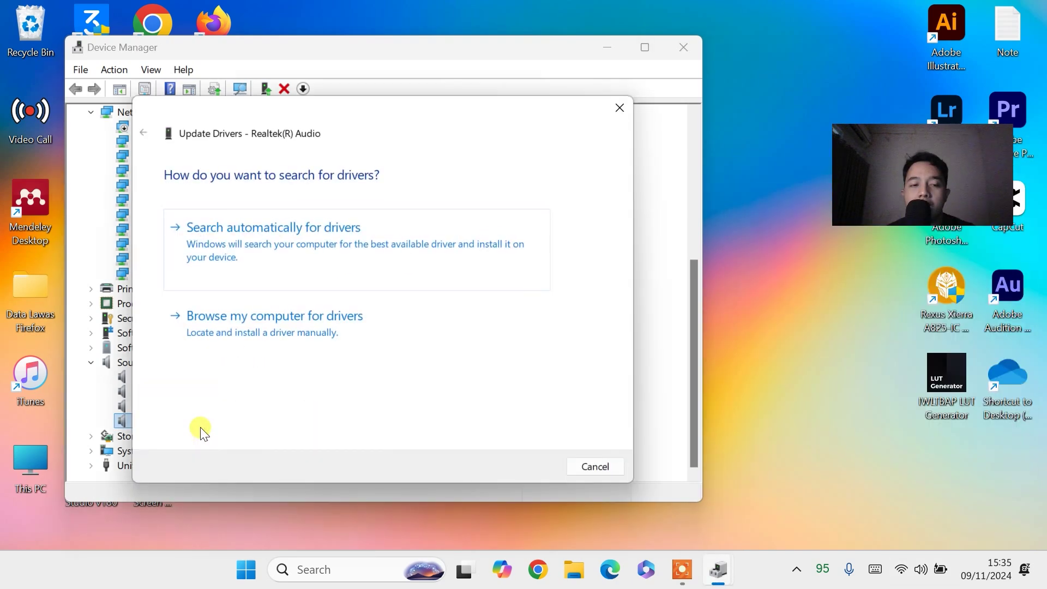
{"action": "left_click", "coordinate": [266, 257]}
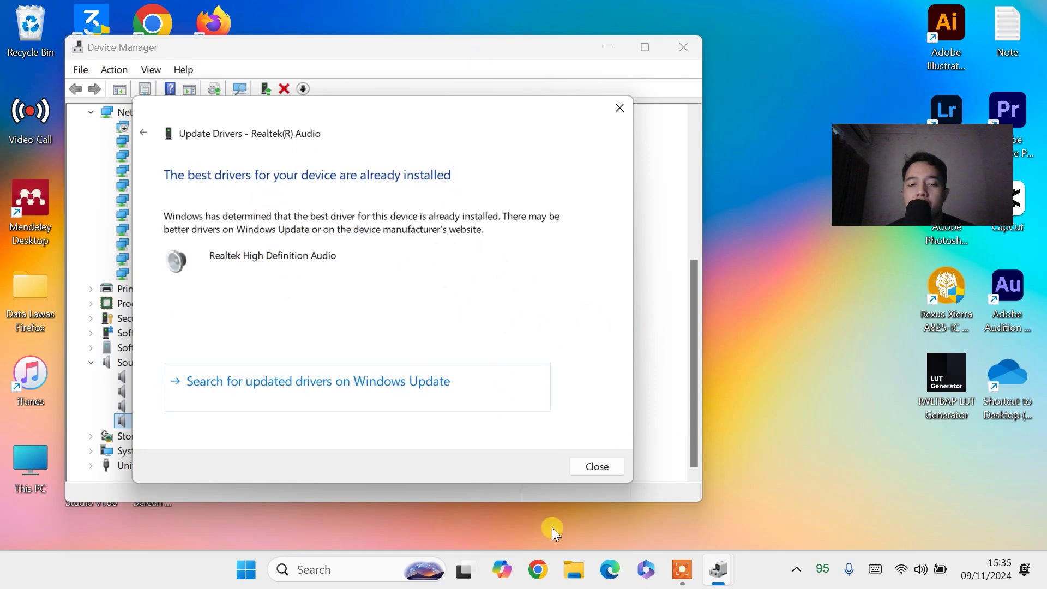
{"action": "left_click", "coordinate": [597, 468]}
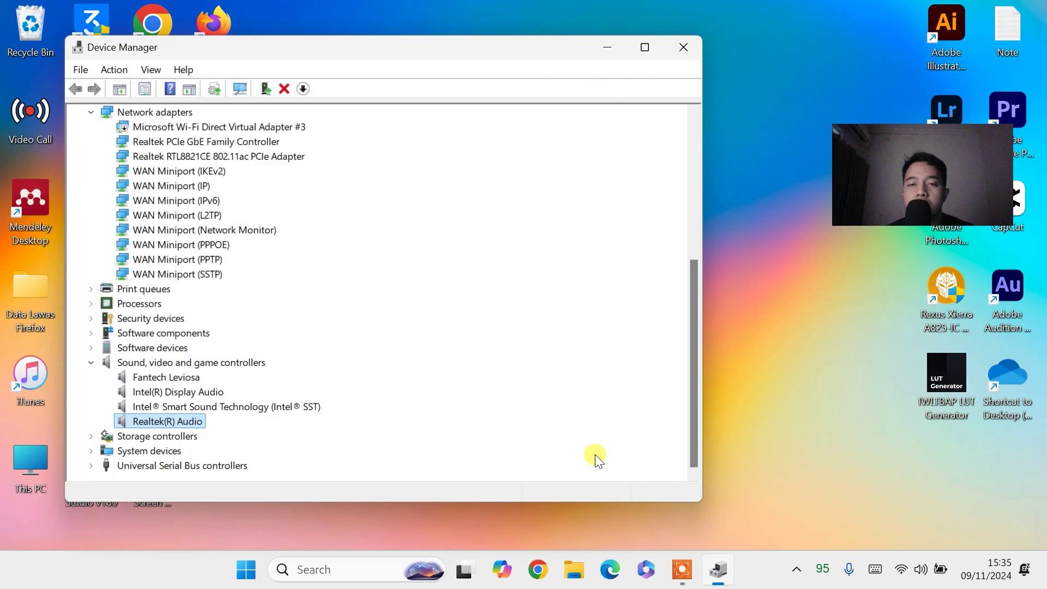
{"action": "left_click", "coordinate": [683, 48]}
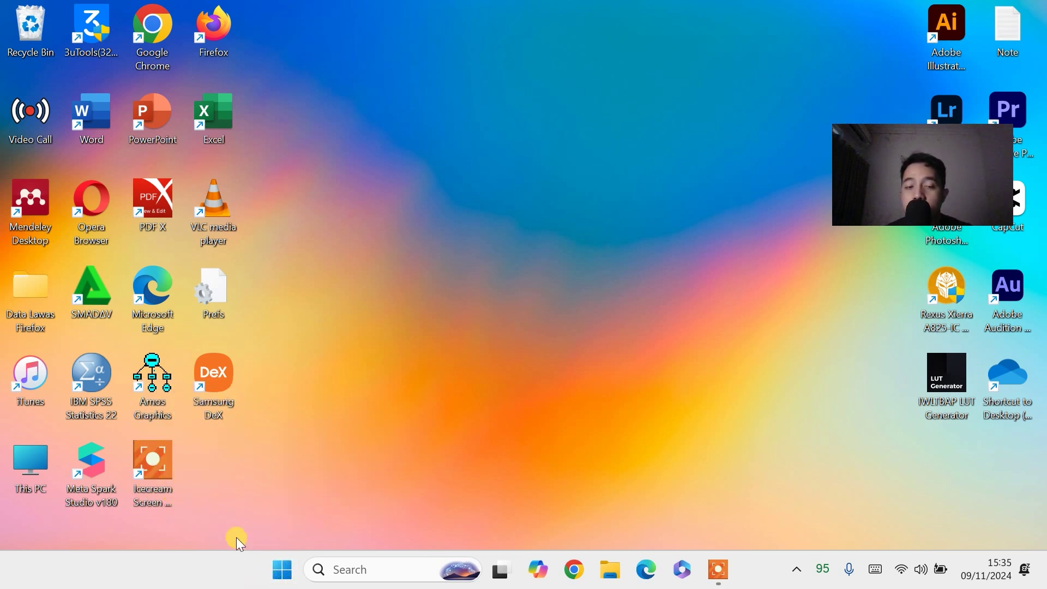
Open Device Manager and expand the Audio inputs and outputs category.
{"action": "right_click", "coordinate": [282, 570]}
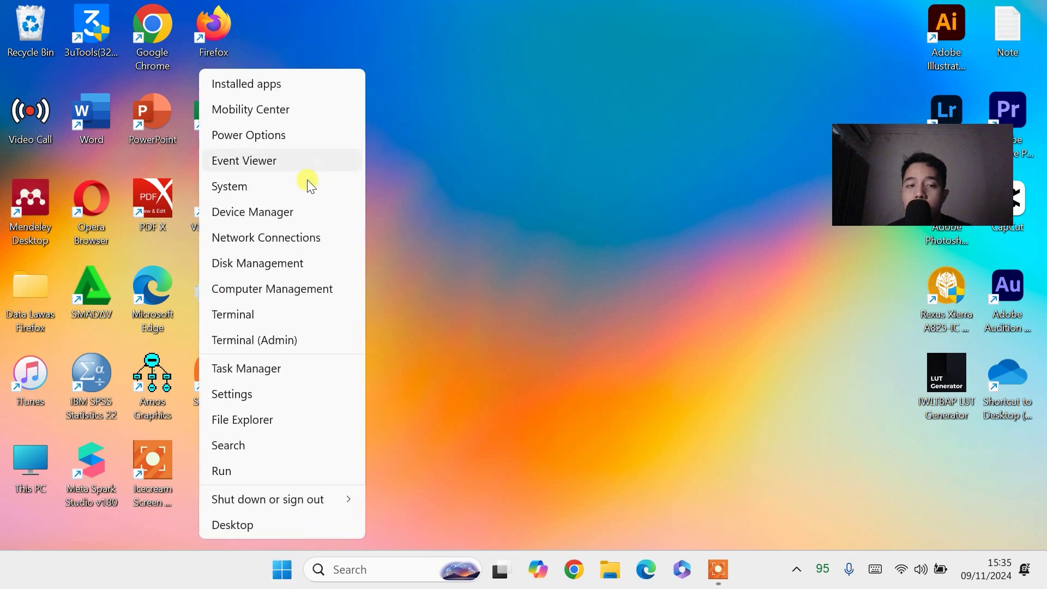
{"action": "left_click", "coordinate": [280, 212]}
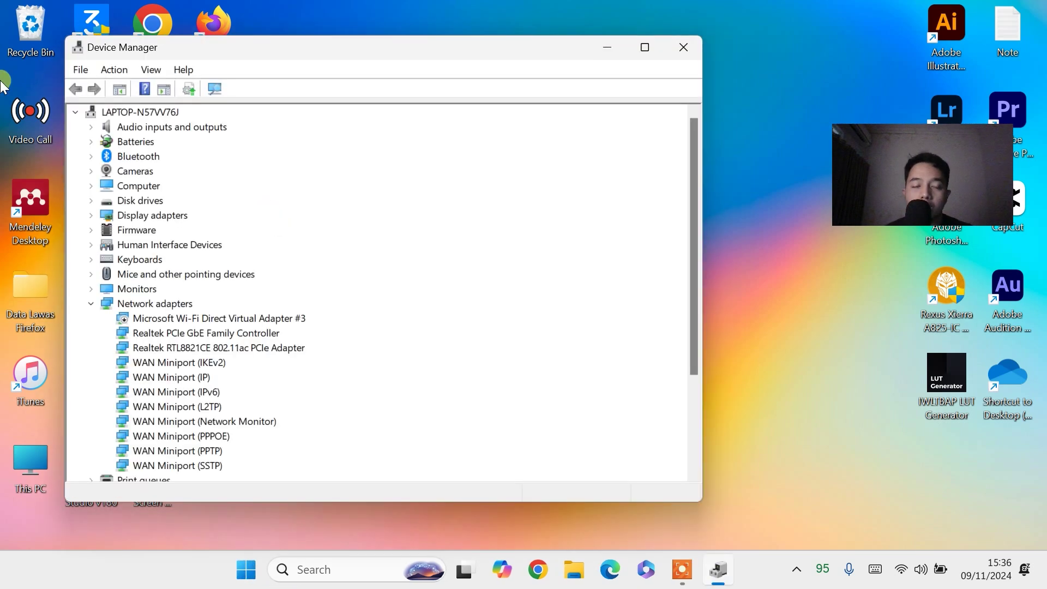
{"action": "left_click", "coordinate": [91, 128]}
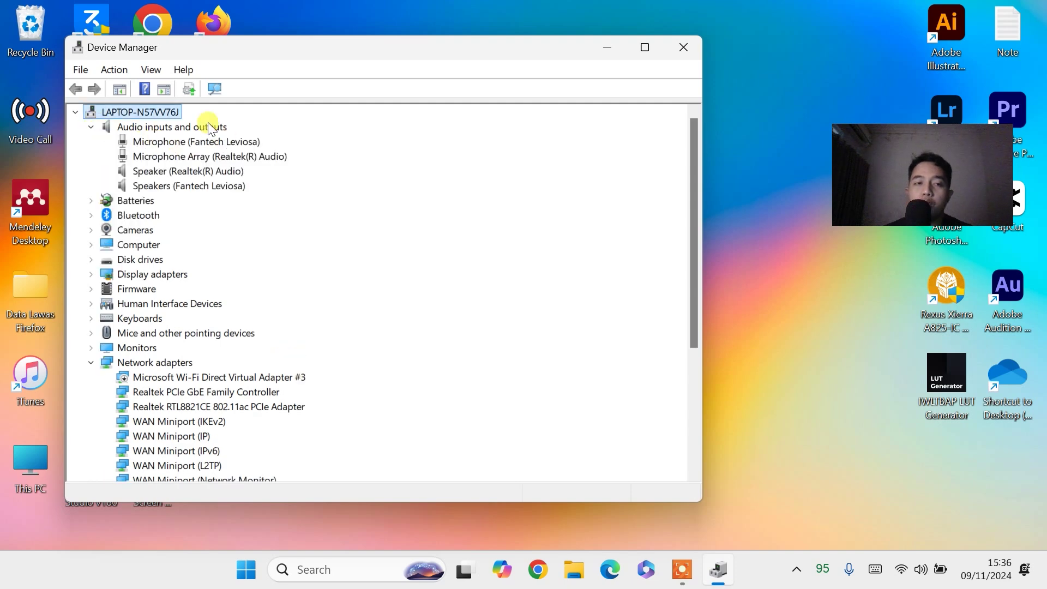
Install the Audio Endpoint driver for Speaker (Realtek(R) Audio) from the list of drivers available on the computer and close the update wizard.
{"action": "right_click", "coordinate": [159, 175]}
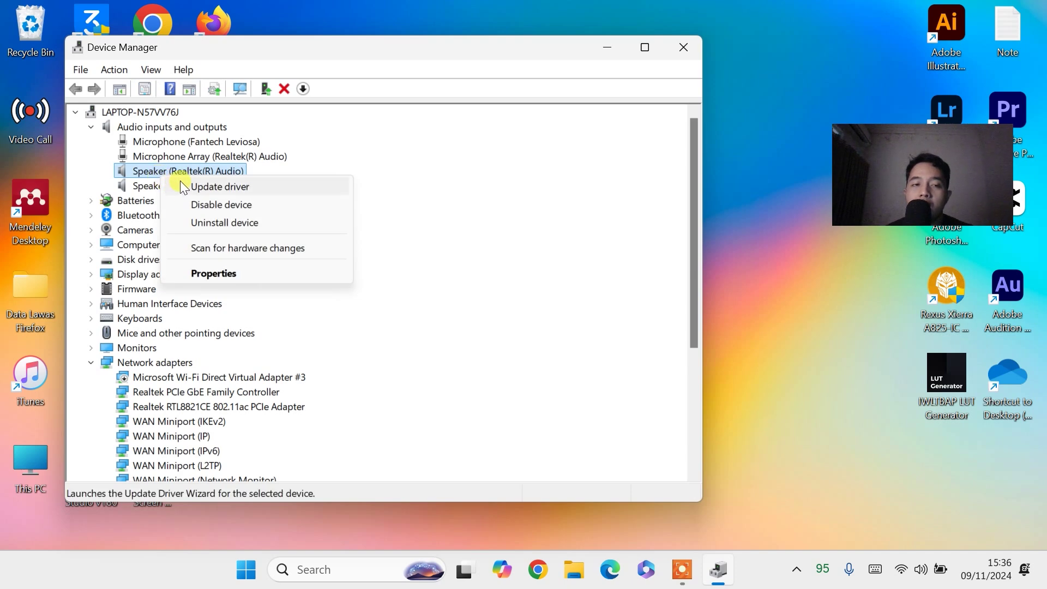
{"action": "left_click", "coordinate": [181, 185]}
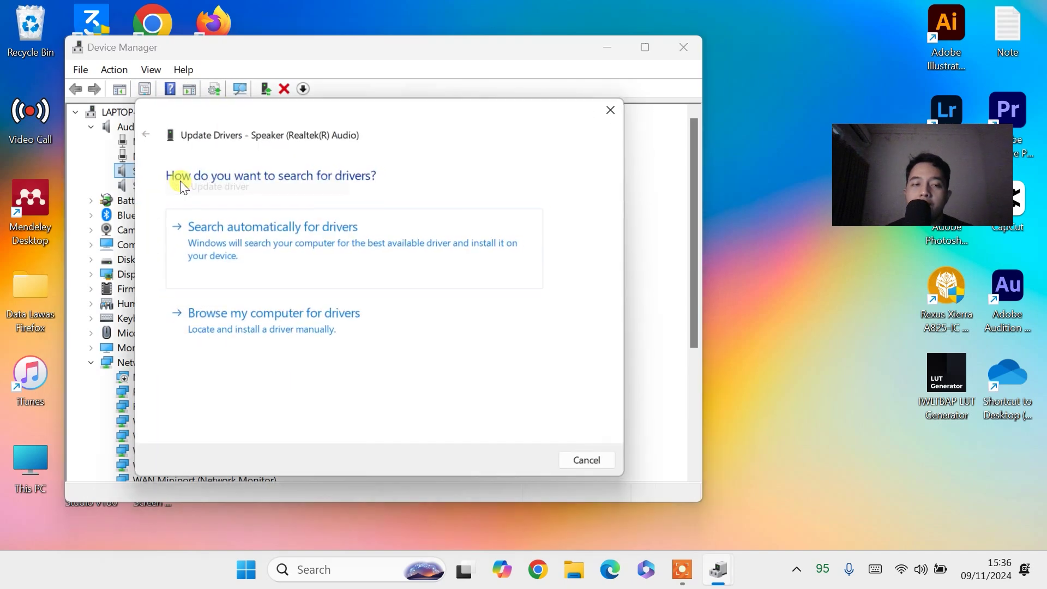
{"action": "left_click", "coordinate": [202, 339]}
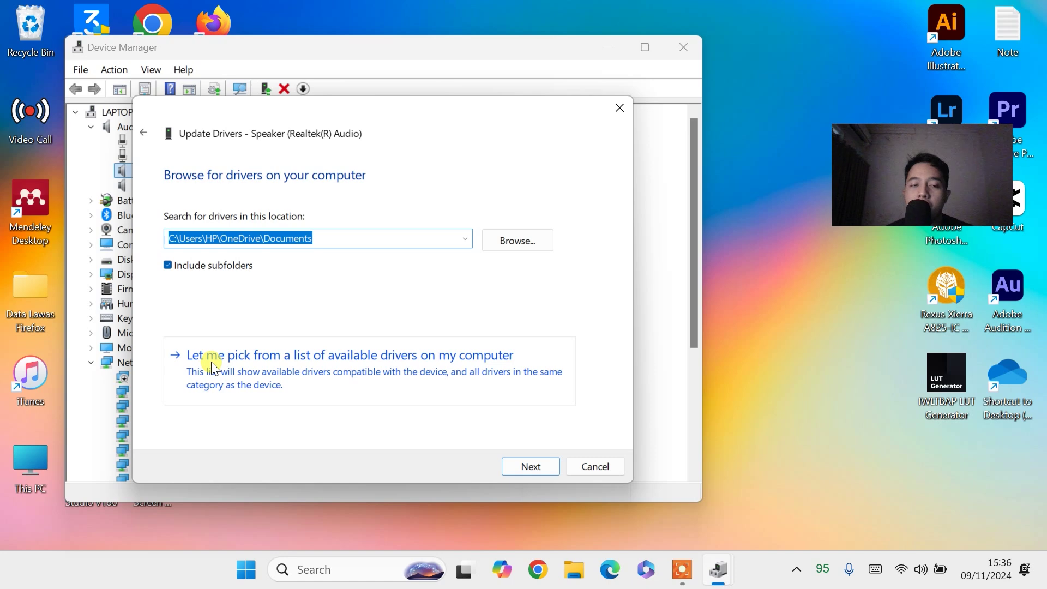
{"action": "left_click", "coordinate": [211, 364]}
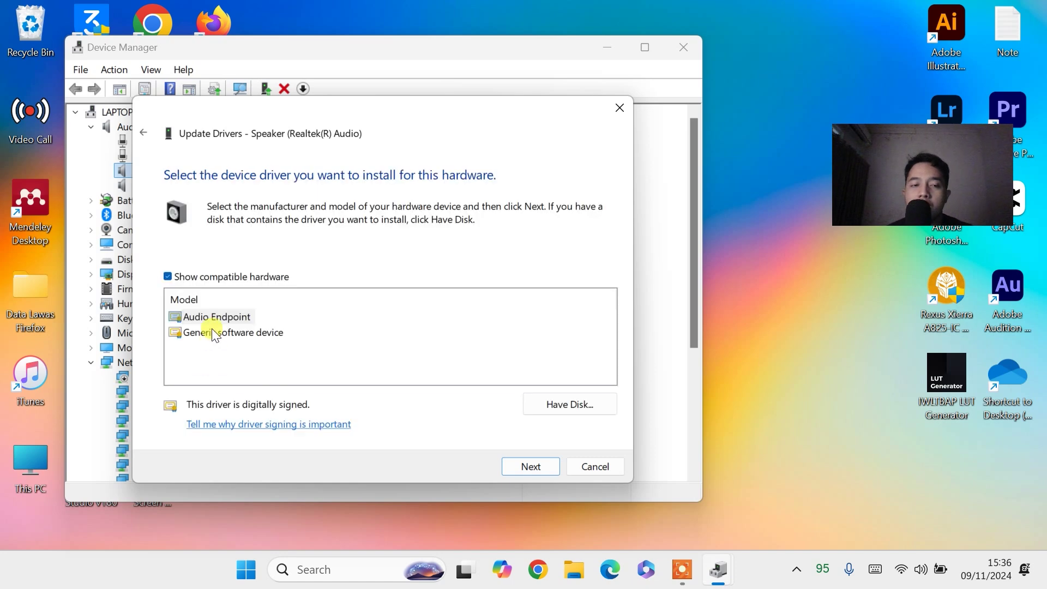
{"action": "left_click", "coordinate": [212, 317]}
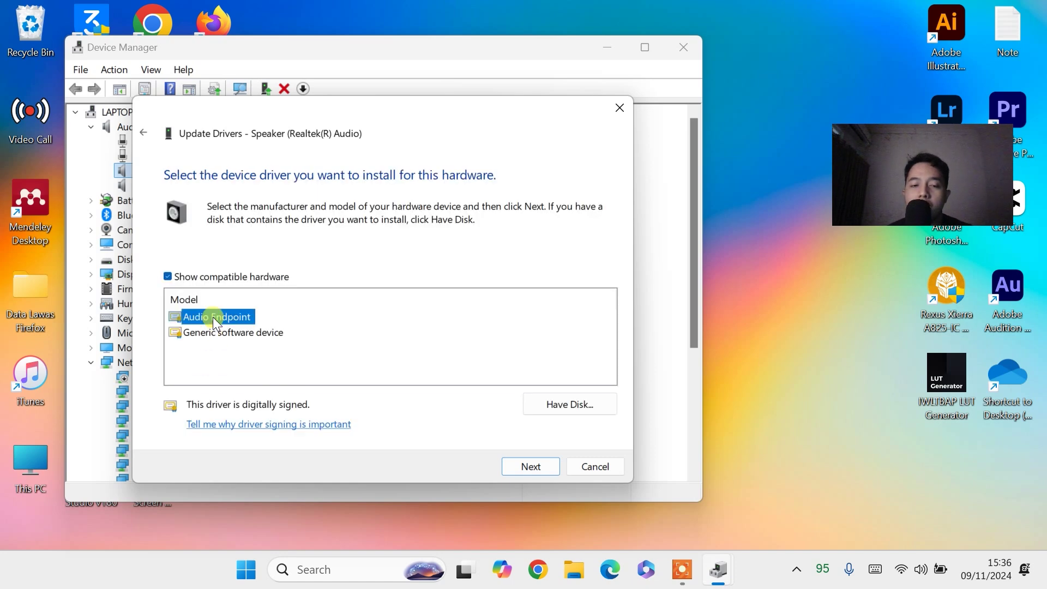
{"action": "left_click", "coordinate": [532, 467]}
{"action": "left_click", "coordinate": [596, 466]}
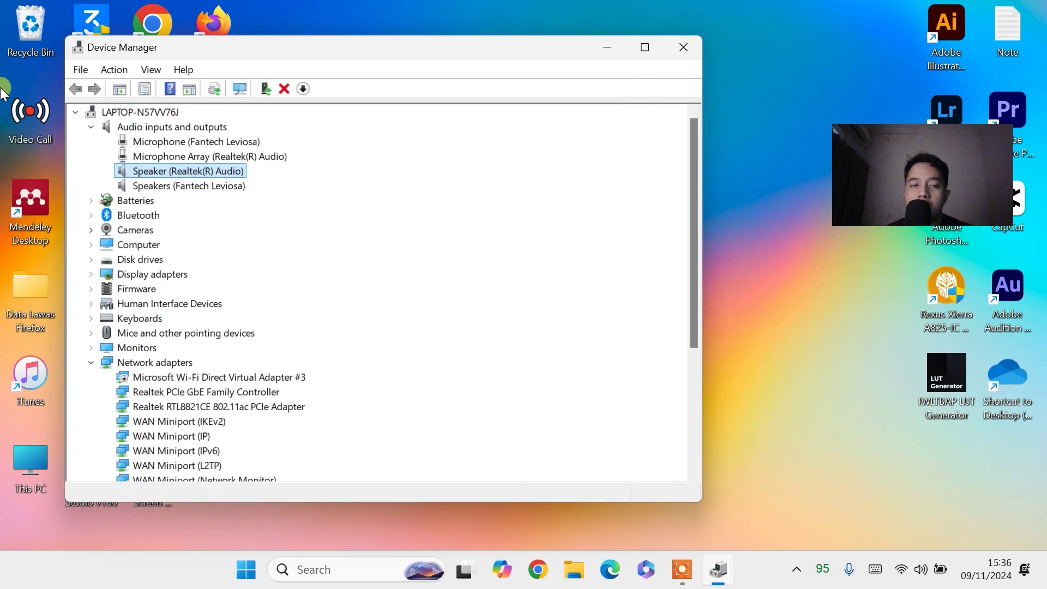
Under Sound, video and game controllers, install Realtek High Definition Audio version 6.0.9503.1 [11/04/2023] for Realtek(R) Audio from the computer's available drivers.
{"action": "scroll", "coordinate": [247, 253], "scroll_direction": "down", "scroll_amount": 4}
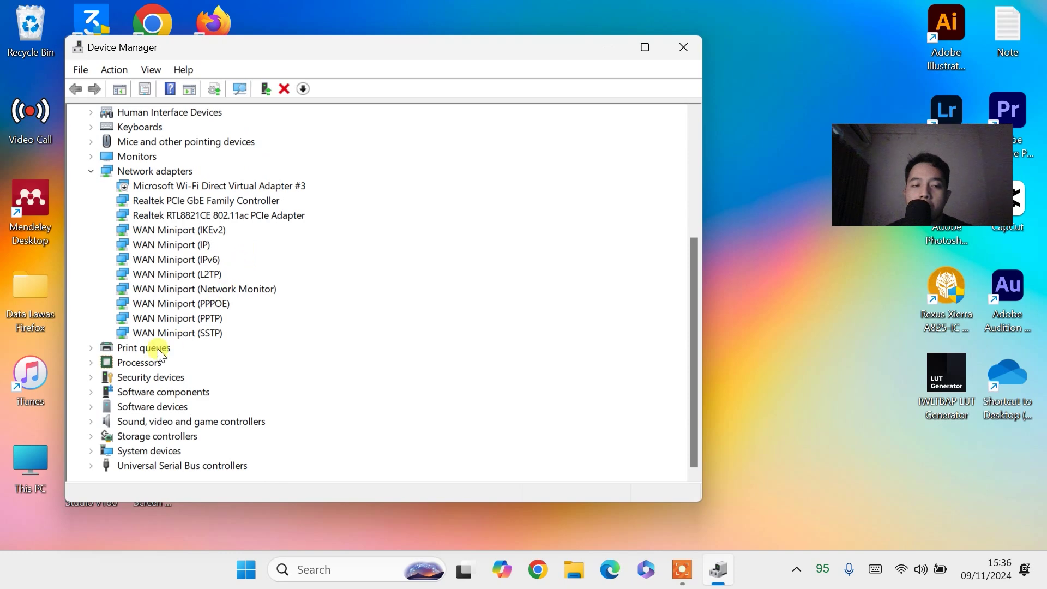
{"action": "left_click", "coordinate": [91, 421]}
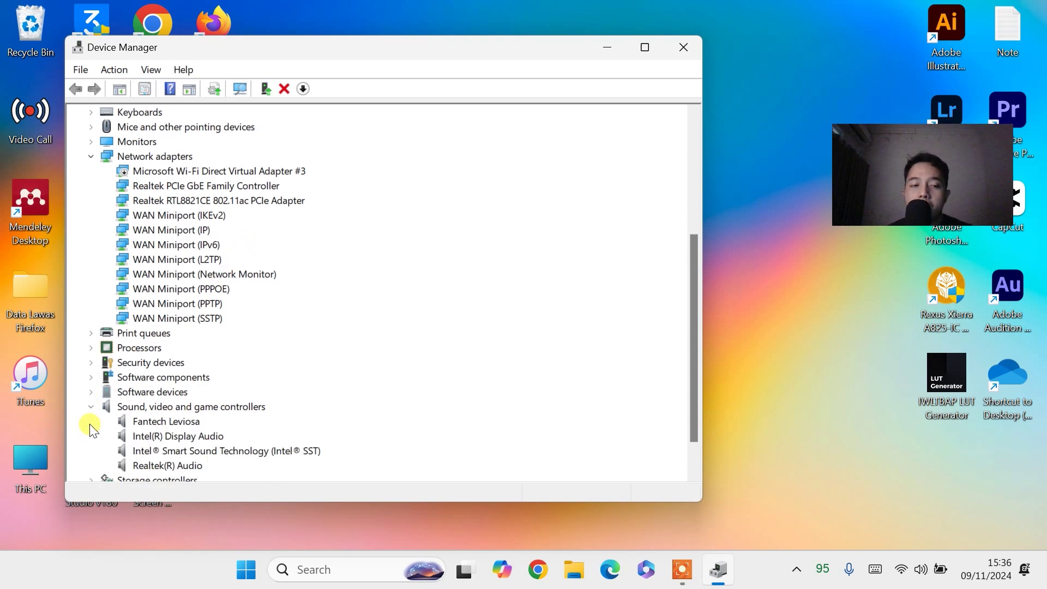
{"action": "left_click", "coordinate": [158, 466]}
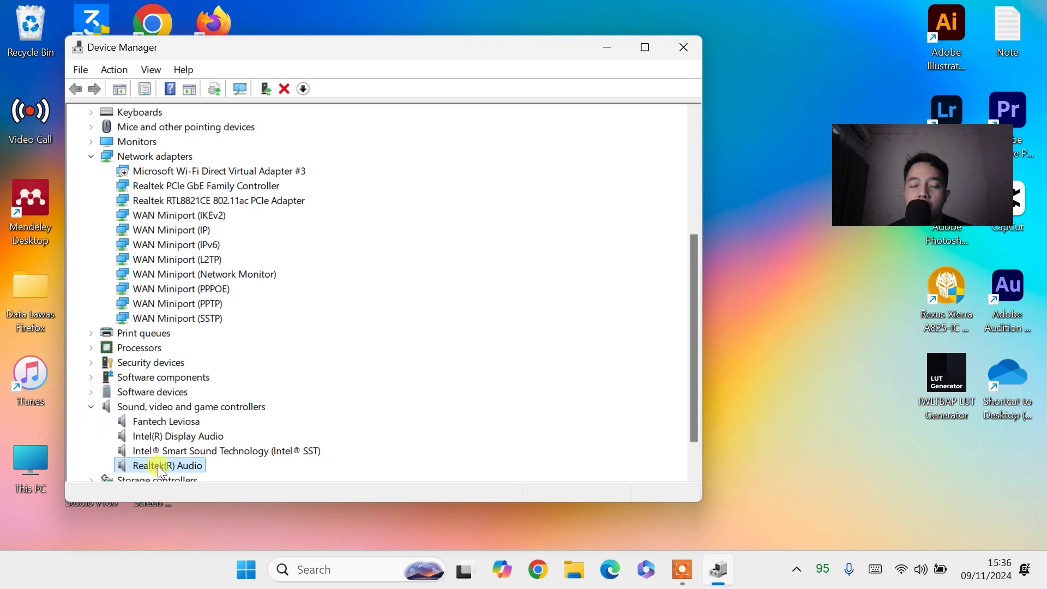
{"action": "right_click", "coordinate": [158, 466]}
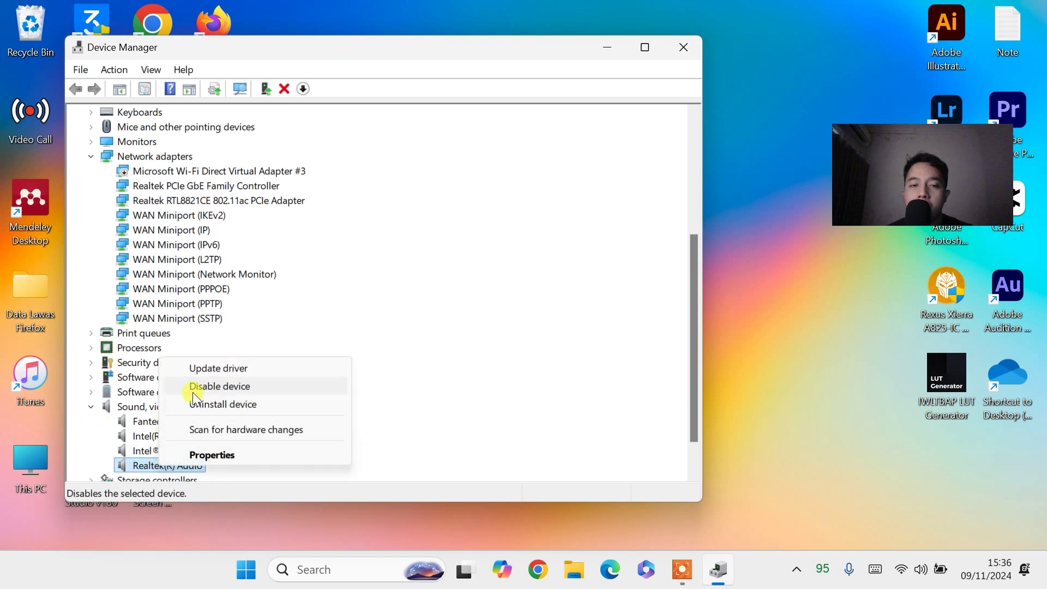
{"action": "left_click", "coordinate": [218, 370]}
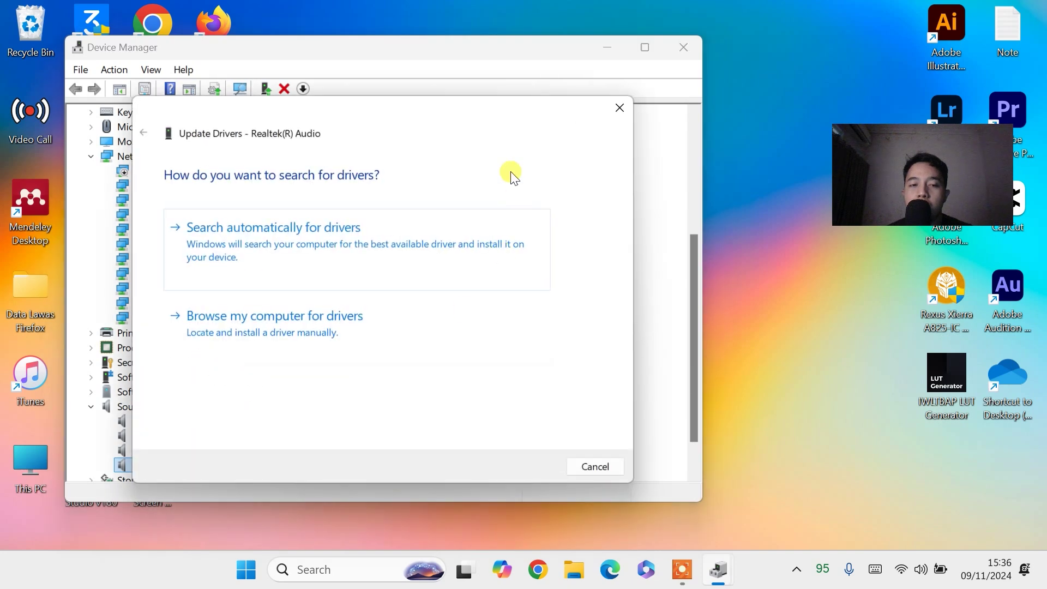
{"action": "left_click", "coordinate": [267, 316]}
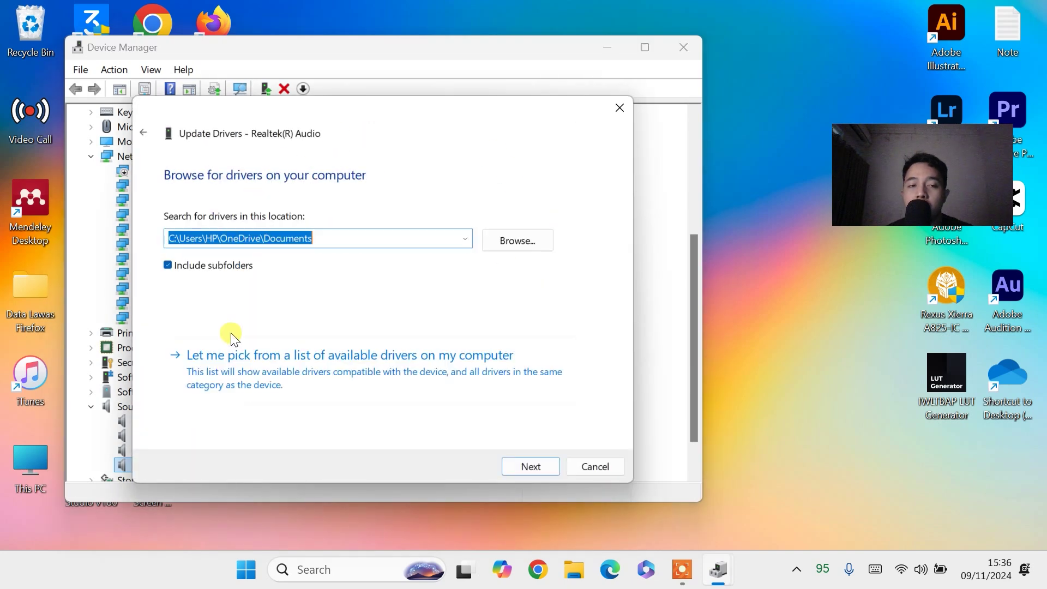
{"action": "left_click", "coordinate": [237, 356]}
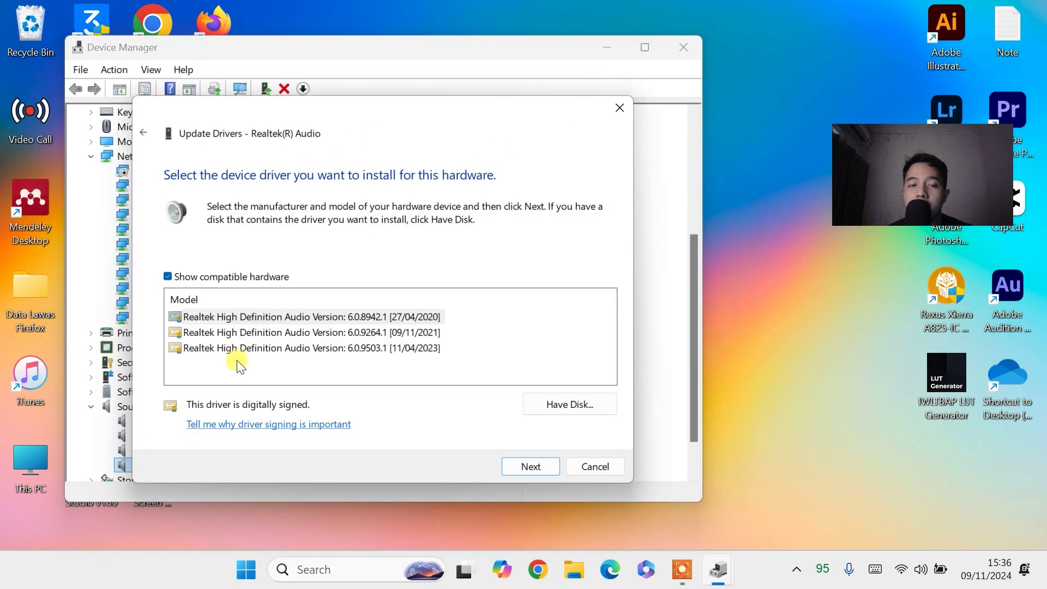
{"action": "left_click", "coordinate": [389, 351]}
{"action": "left_click", "coordinate": [529, 464]}
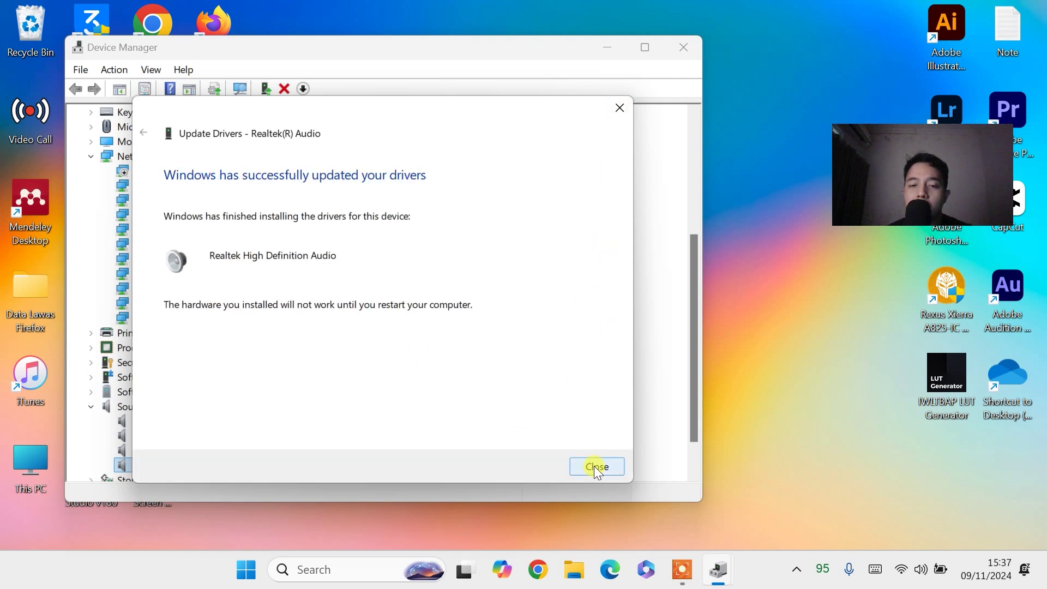
{"action": "left_click", "coordinate": [596, 466]}
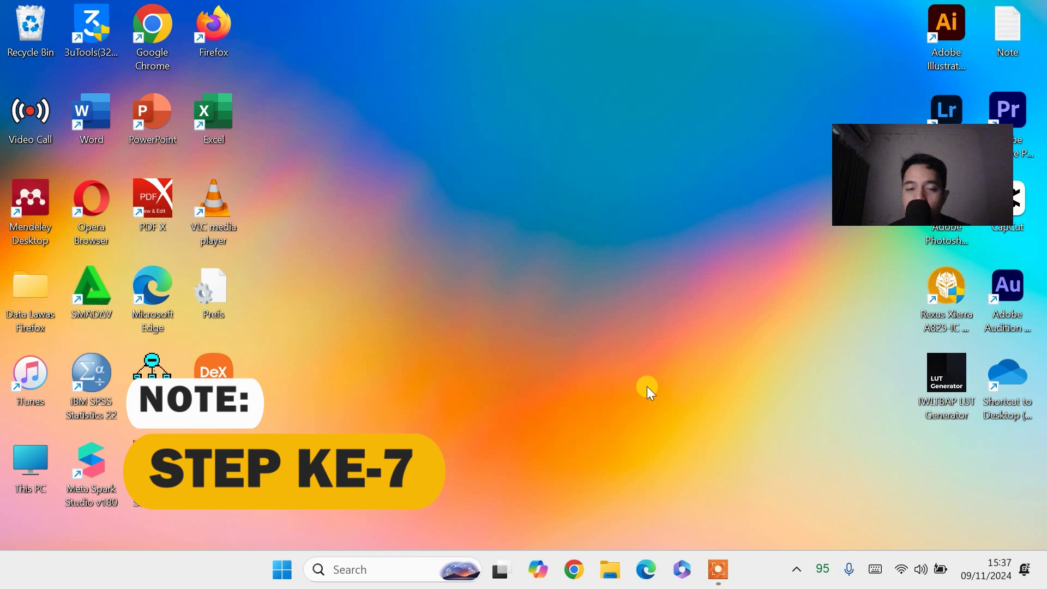
Open the Windows Update page in Settings and check for updates.
{"action": "right_click", "coordinate": [448, 124]}
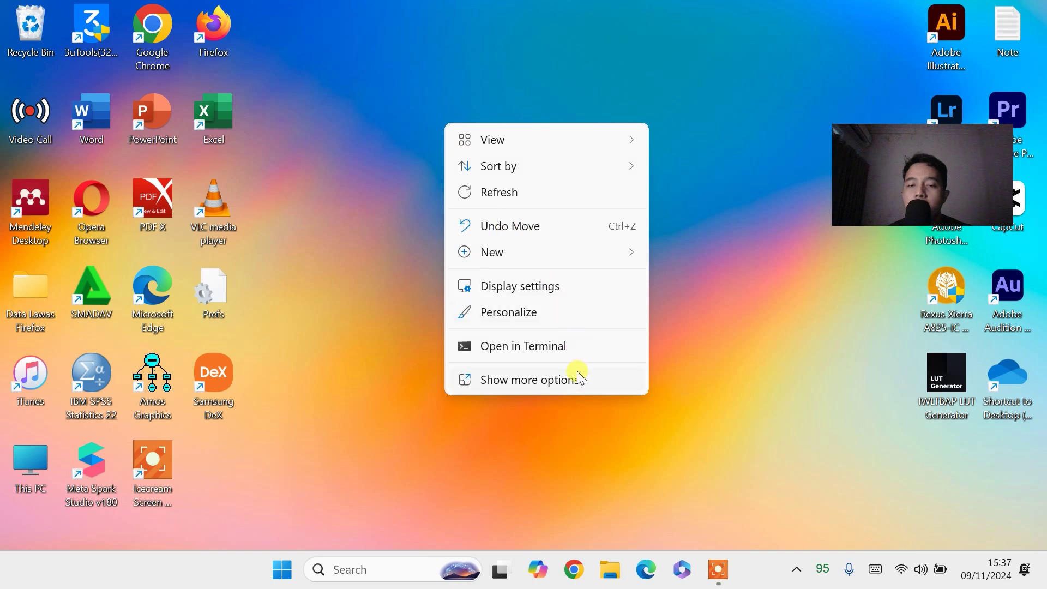
{"action": "left_click", "coordinate": [507, 315]}
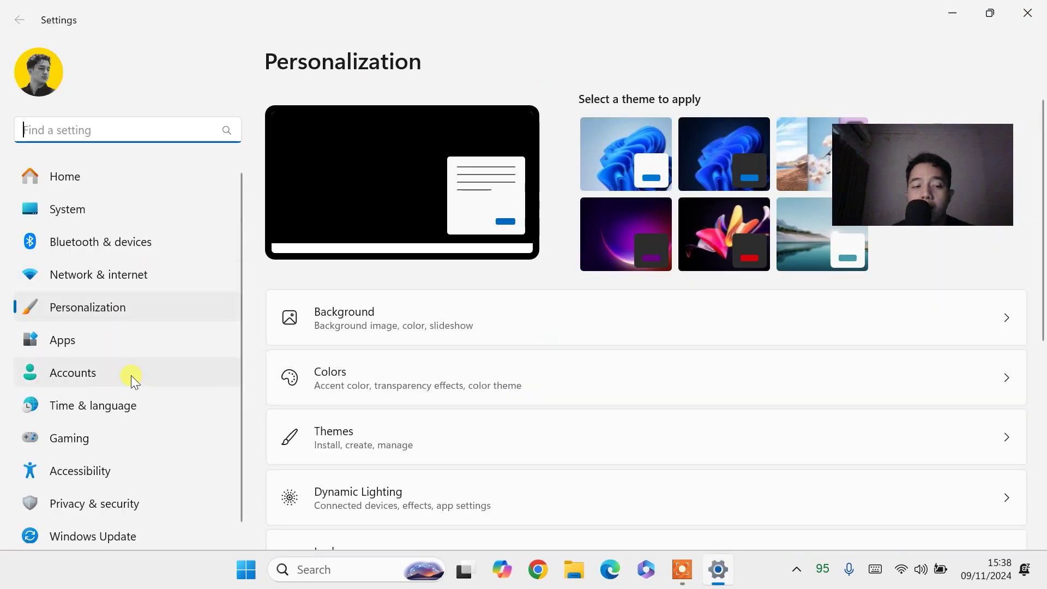
{"action": "left_click", "coordinate": [116, 534]}
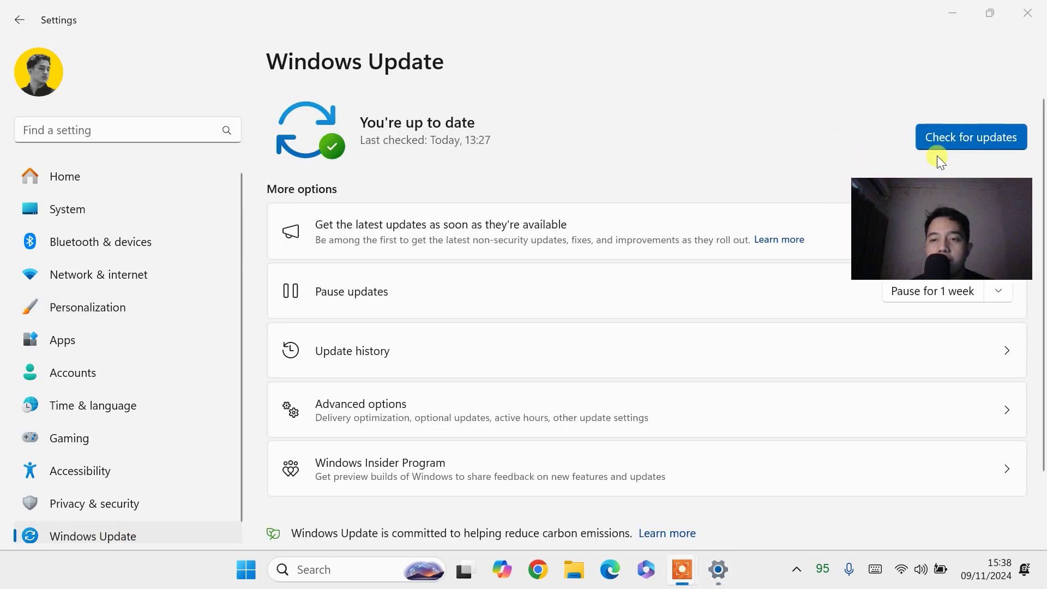
{"action": "left_click", "coordinate": [963, 127]}
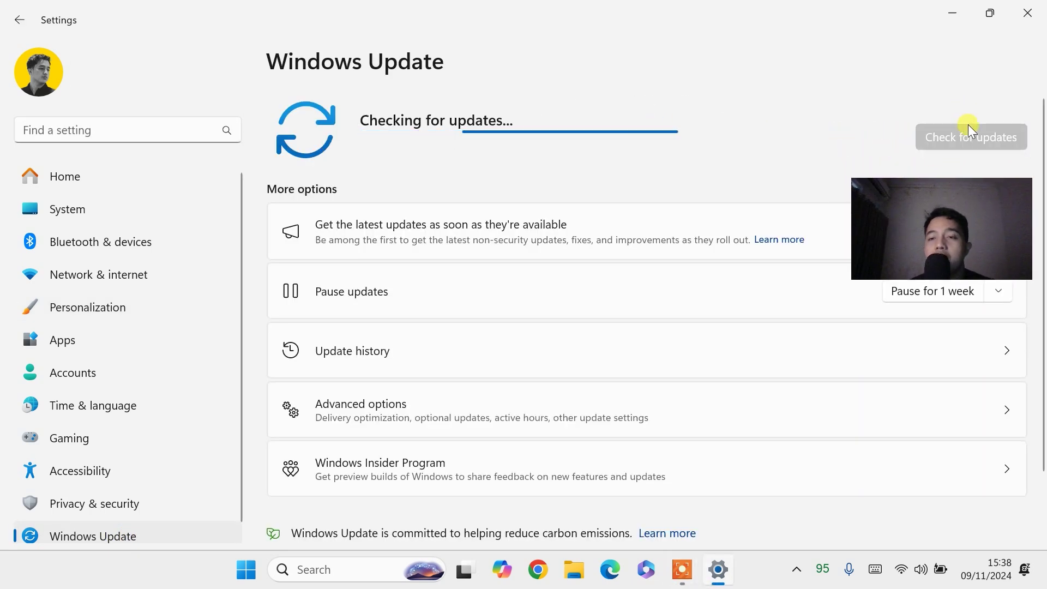